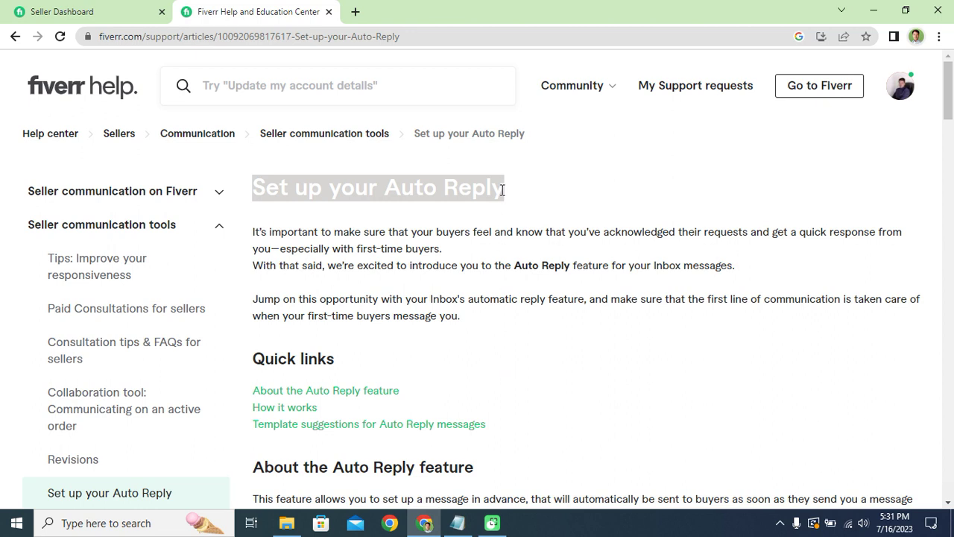
# Read the Auto Reply help article from its introduction through the setup instructions and example screenshots.
pyautogui.click(504, 193)
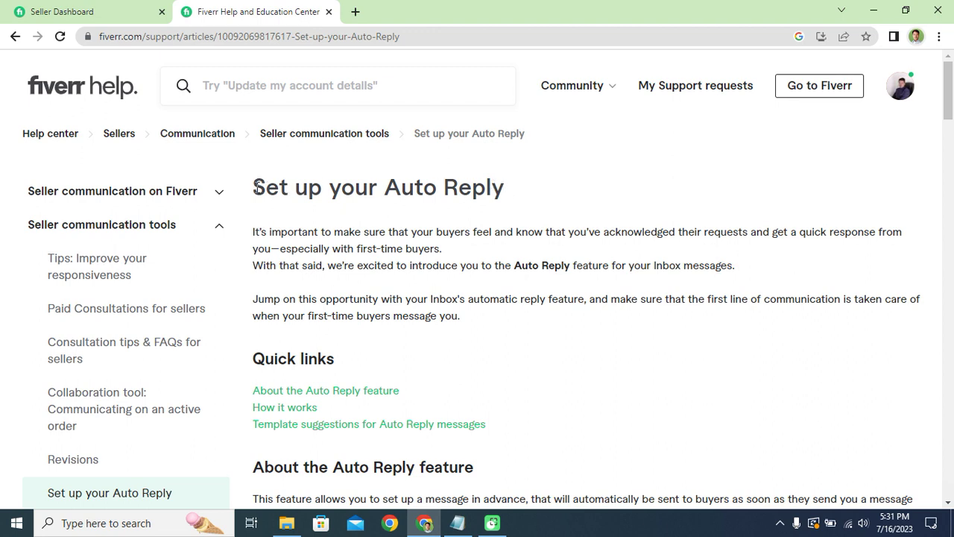
pyautogui.moveTo(253, 187); pyautogui.dragTo(537, 192)
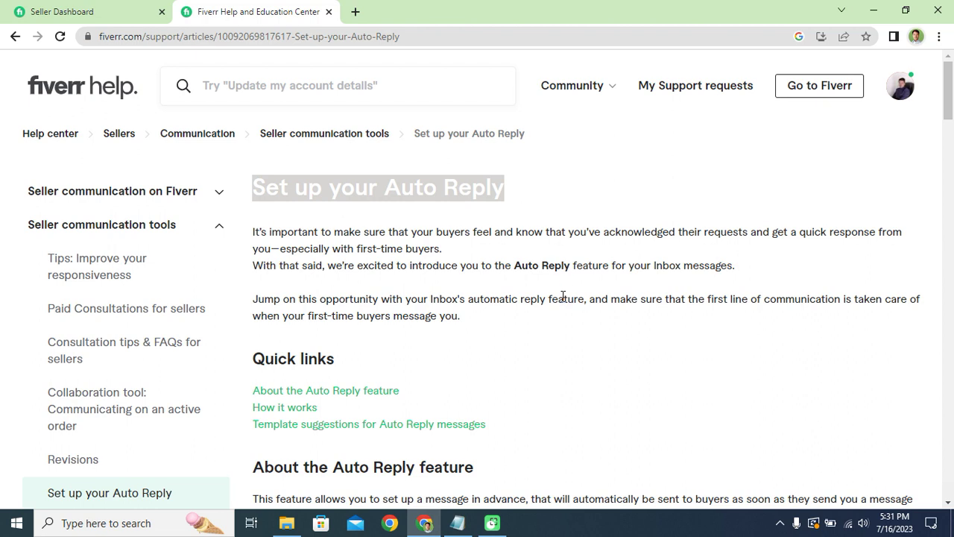
pyautogui.click(502, 351)
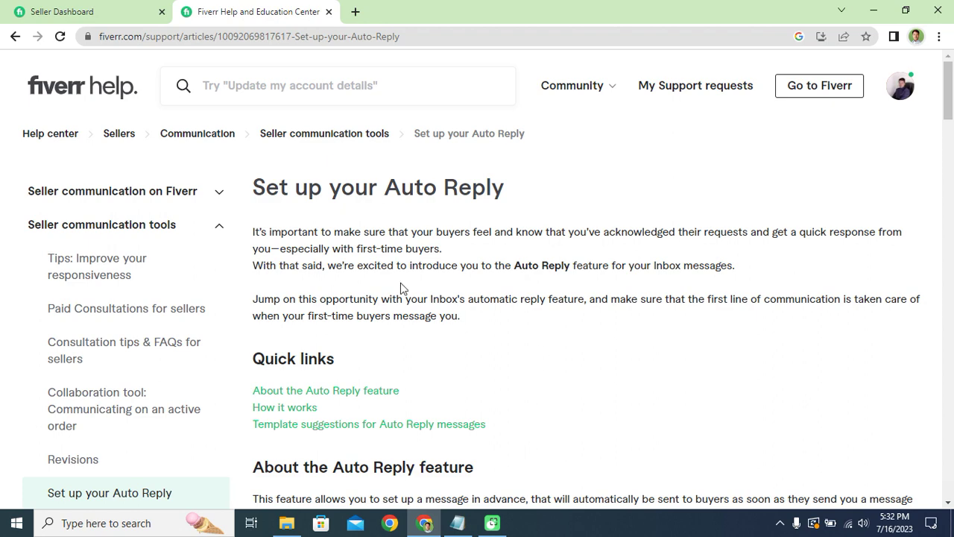
pyautogui.scroll(-2, 521, 373)
pyautogui.scroll(-2, 522, 373)
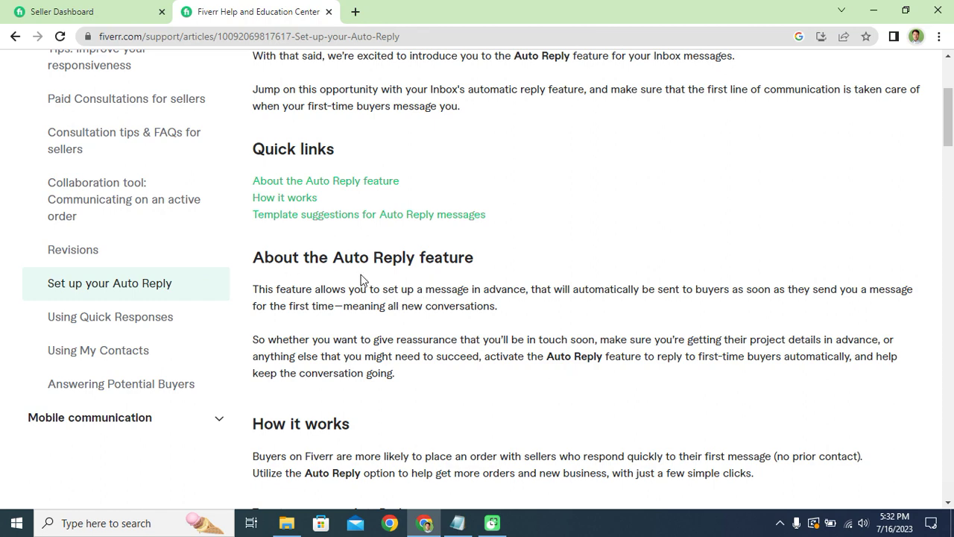
pyautogui.scroll(-1, 462, 306)
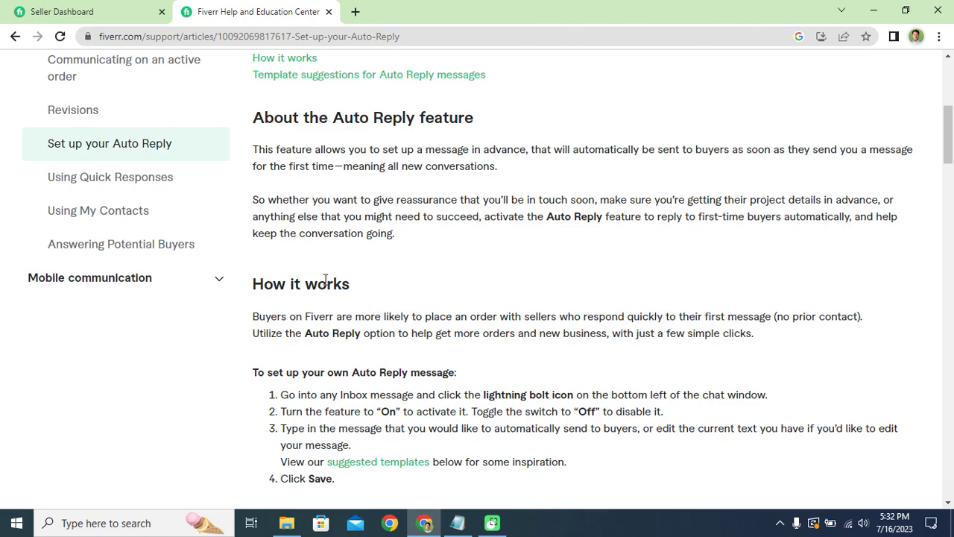
pyautogui.scroll(-2, 410, 347)
pyautogui.scroll(-4, 447, 343)
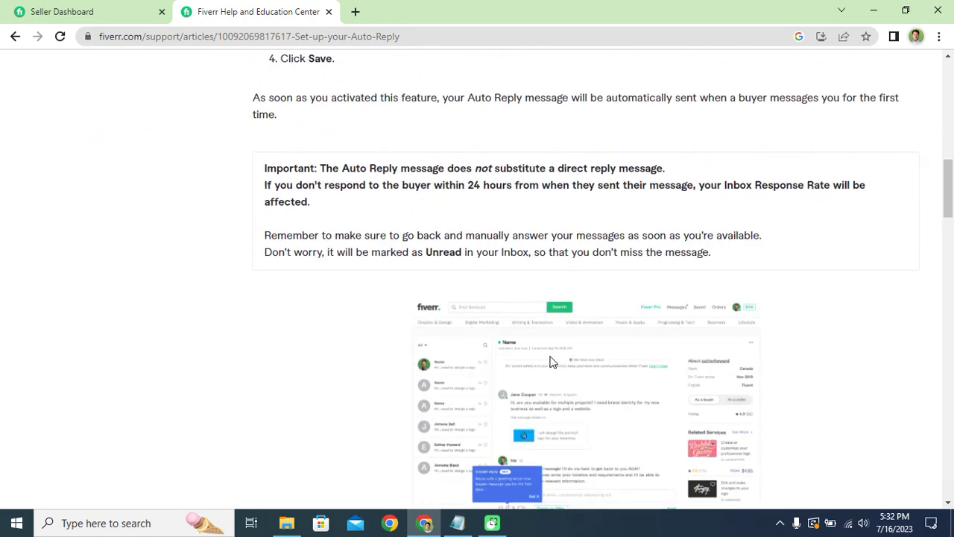
pyautogui.scroll(-2, 556, 358)
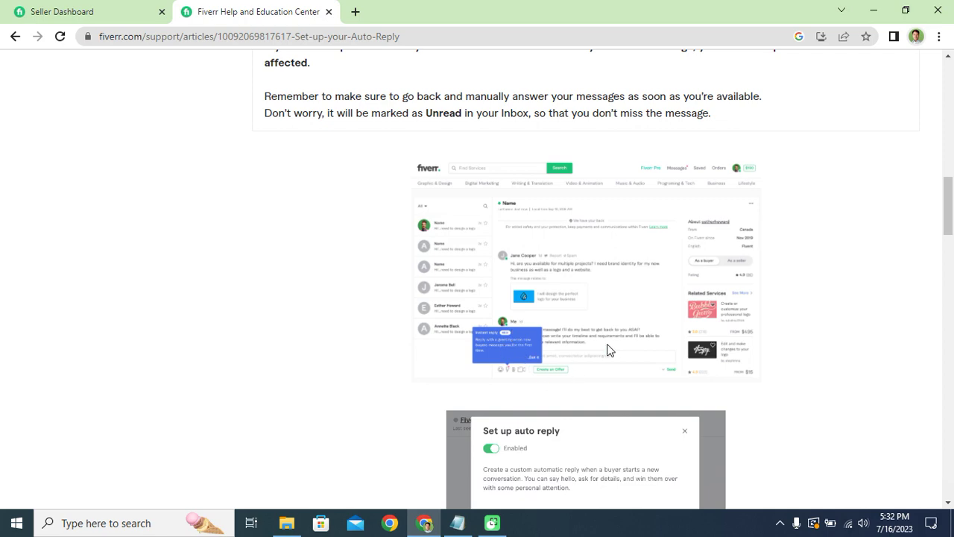
pyautogui.scroll(-4, 607, 354)
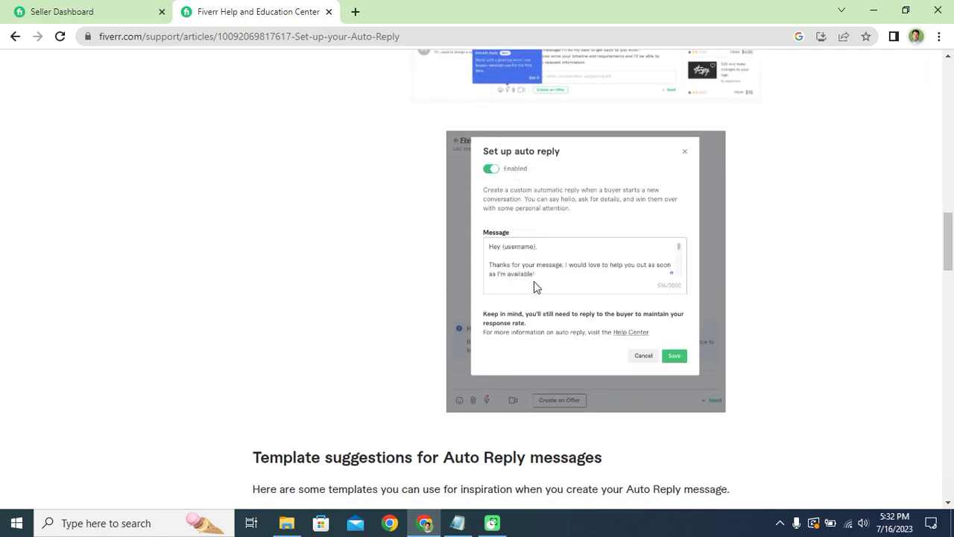
# Examine the four suggested Auto Reply message templates in the help article, through to the end of Template 4.
pyautogui.scroll(-2, 641, 362)
pyautogui.scroll(-6, 623, 357)
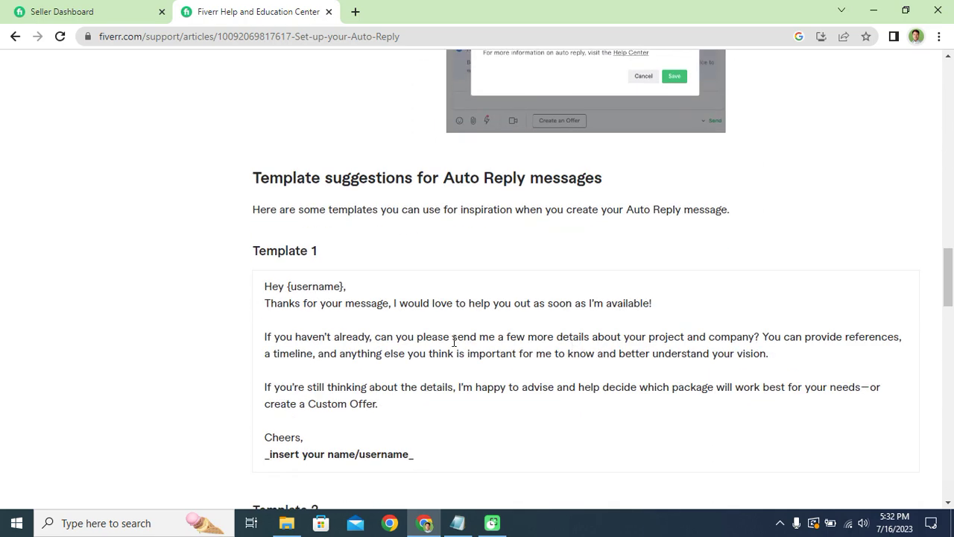
pyautogui.scroll(-1, 502, 351)
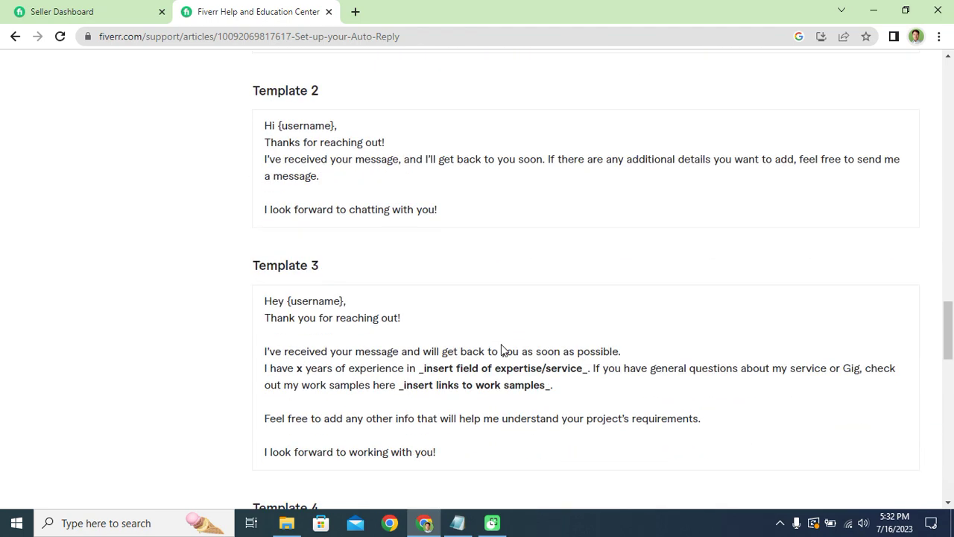
pyautogui.scroll(-2, 501, 348)
pyautogui.scroll(2, 500, 346)
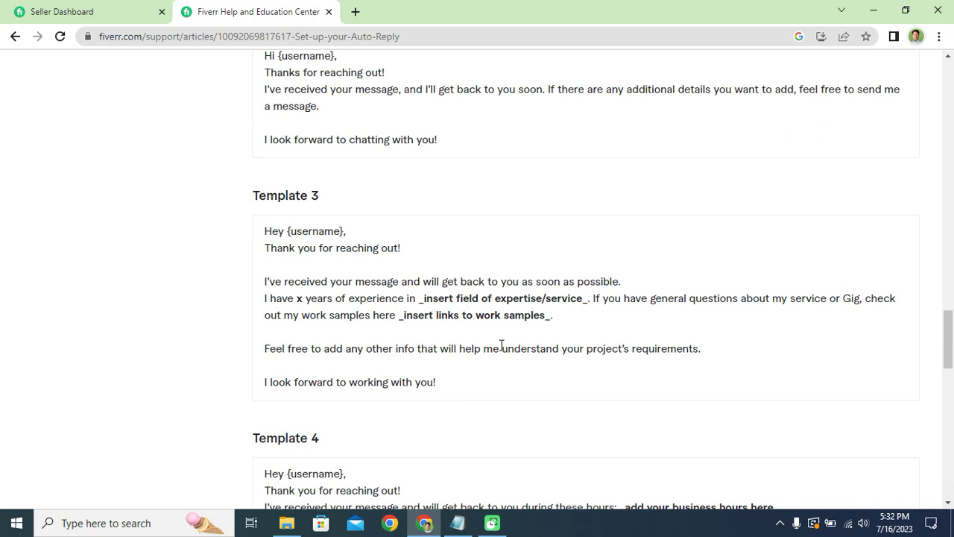
pyautogui.scroll(2, 501, 345)
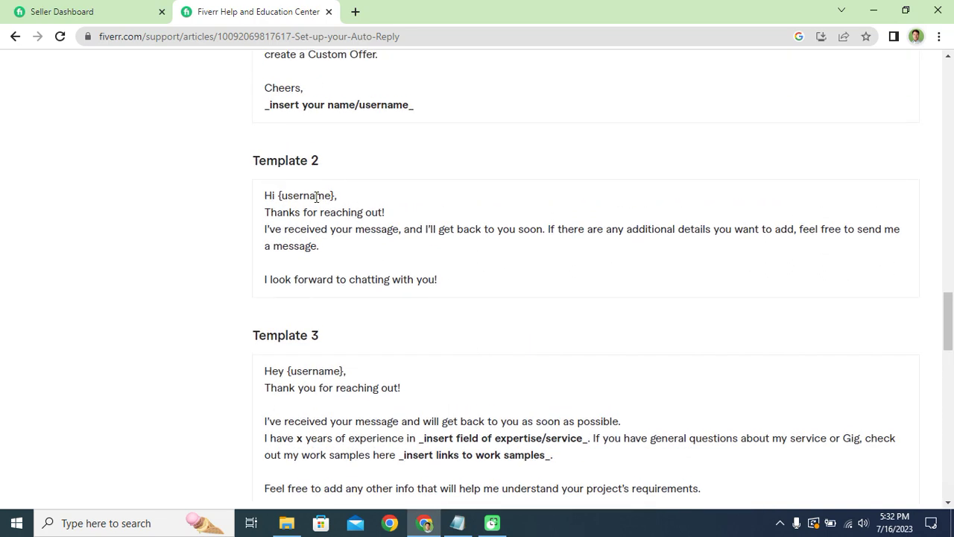
pyautogui.scroll(3, 307, 187)
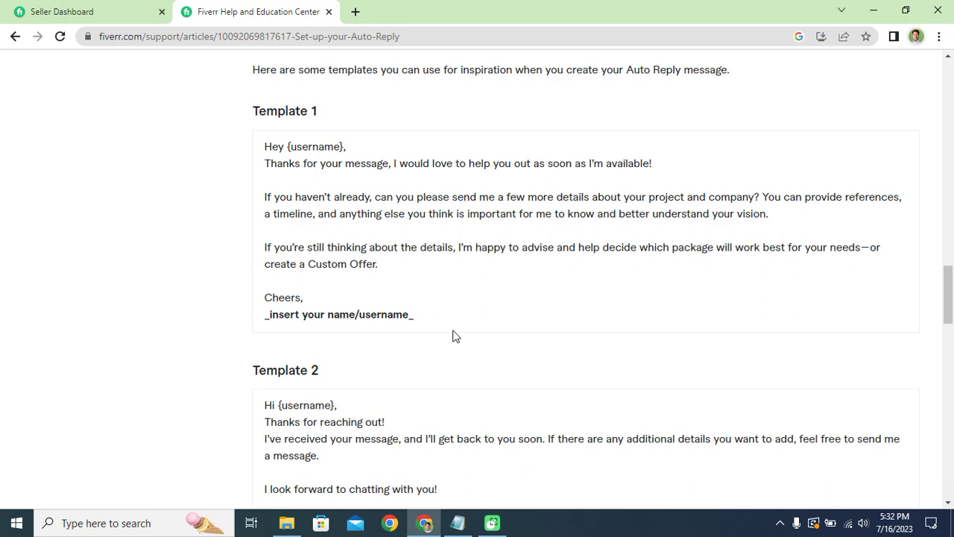
pyautogui.scroll(-2, 453, 336)
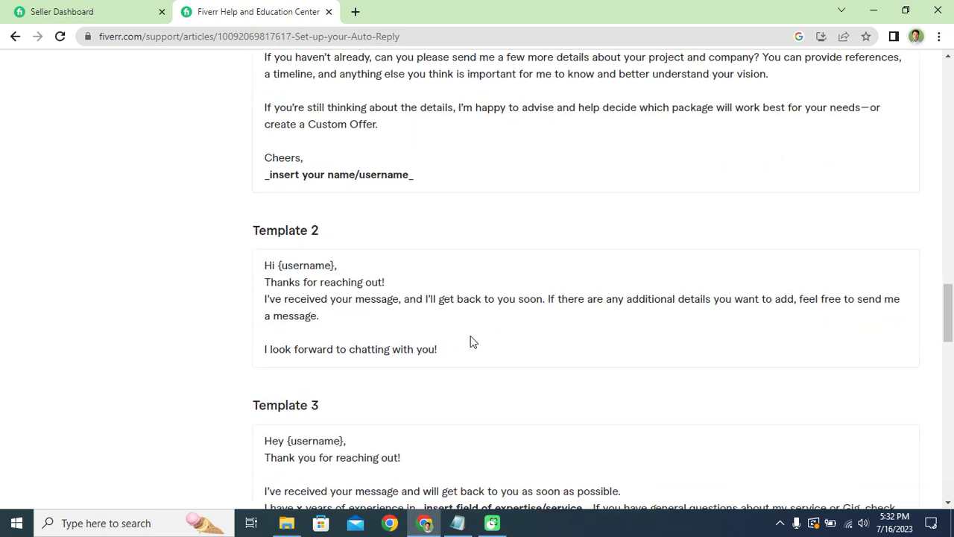
pyautogui.scroll(-2, 471, 338)
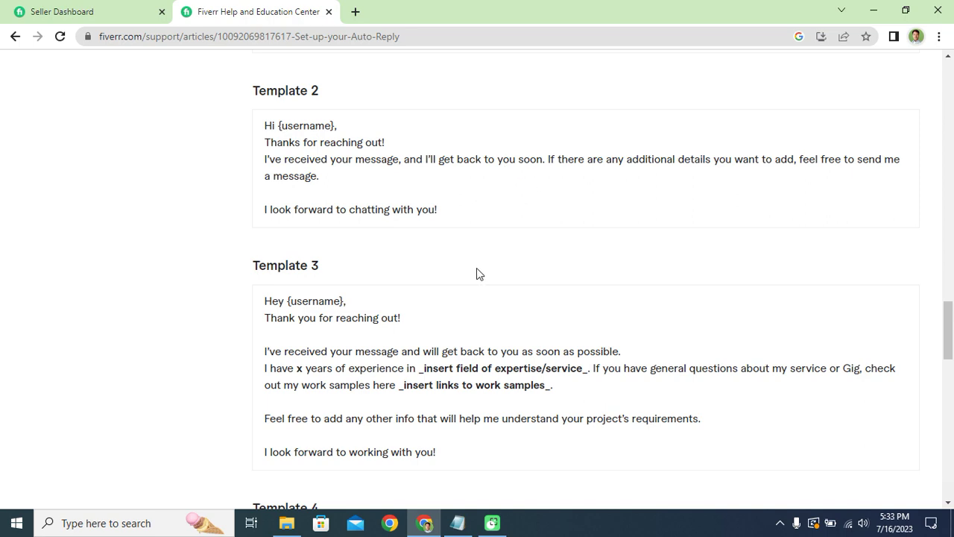
pyautogui.scroll(-1, 485, 276)
pyautogui.scroll(-3, 492, 295)
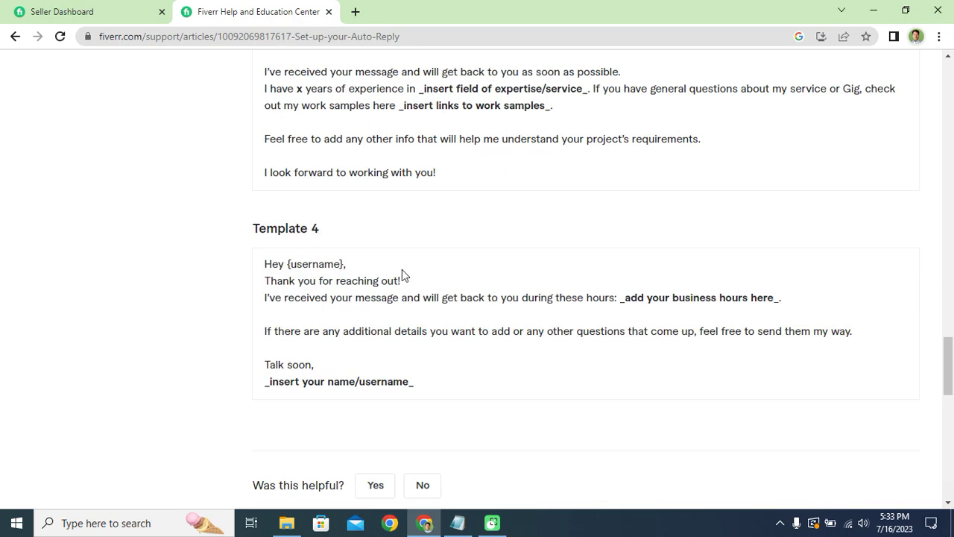
pyautogui.scroll(-2, 488, 272)
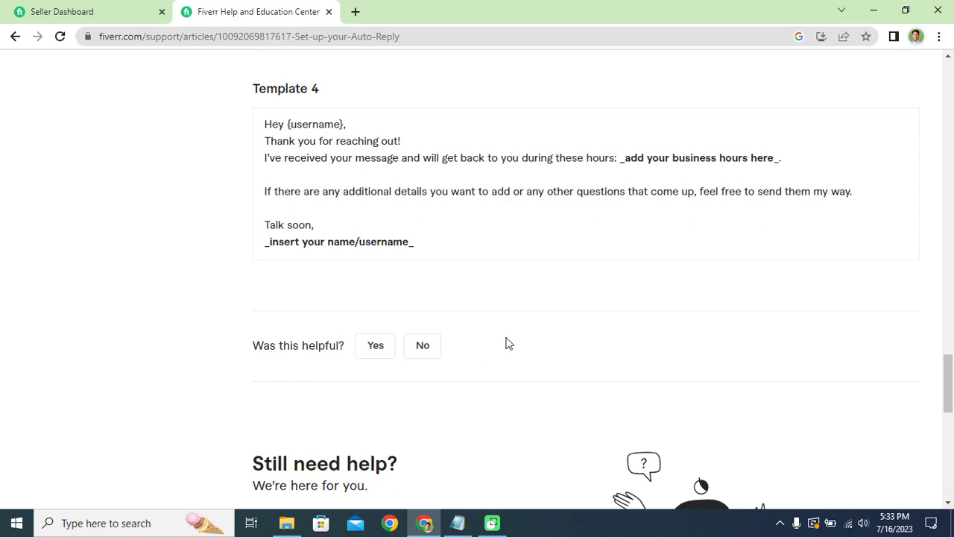
pyautogui.scroll(-2, 517, 351)
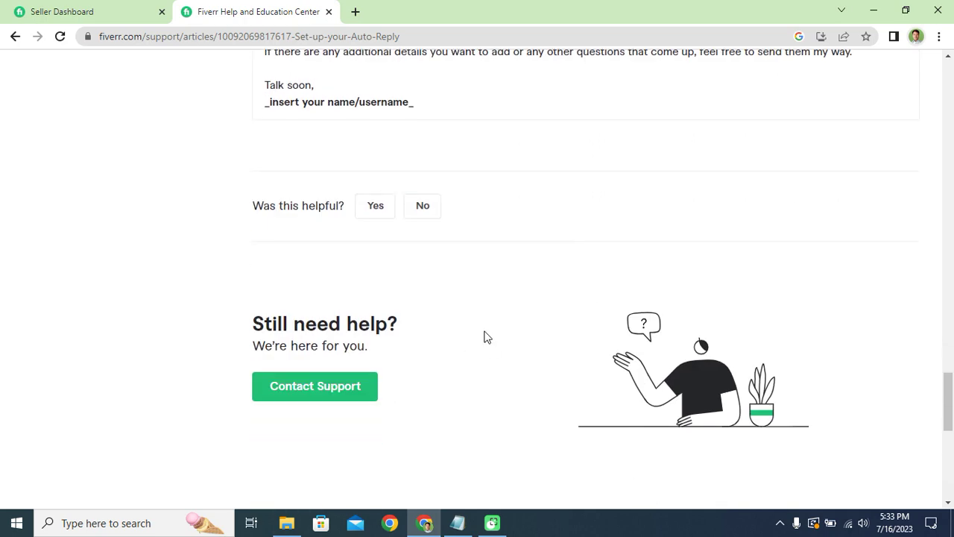
pyautogui.scroll(-1, 488, 350)
pyautogui.scroll(2, 489, 347)
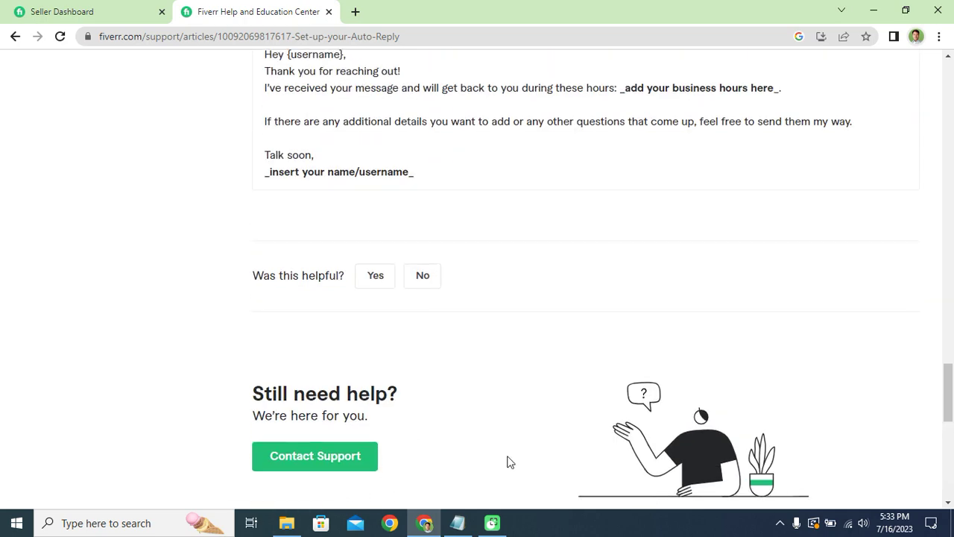
# Review the article's "How it works" setup instructions and the important note about direct replies, then return to the article's start.
pyautogui.scroll(8, 500, 447)
pyautogui.scroll(4, 493, 421)
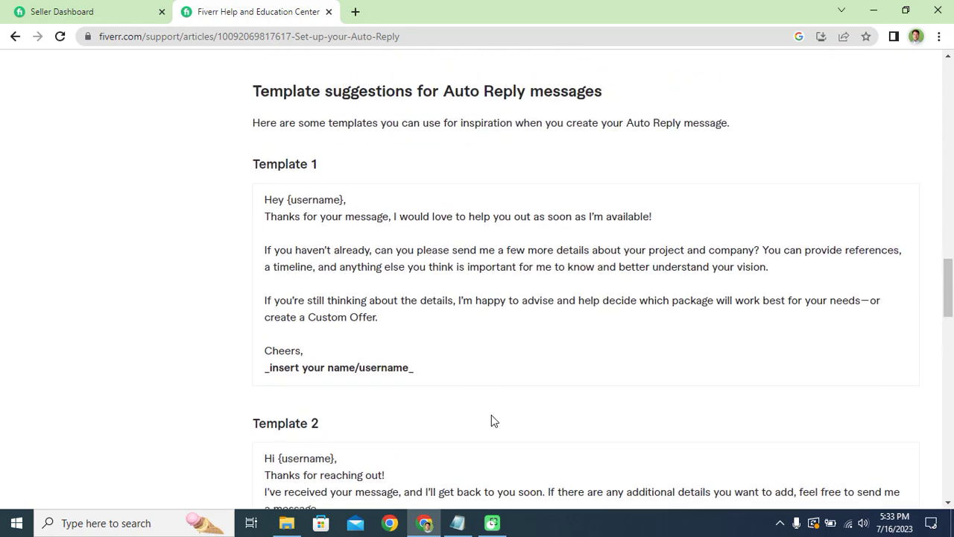
pyautogui.scroll(12, 491, 415)
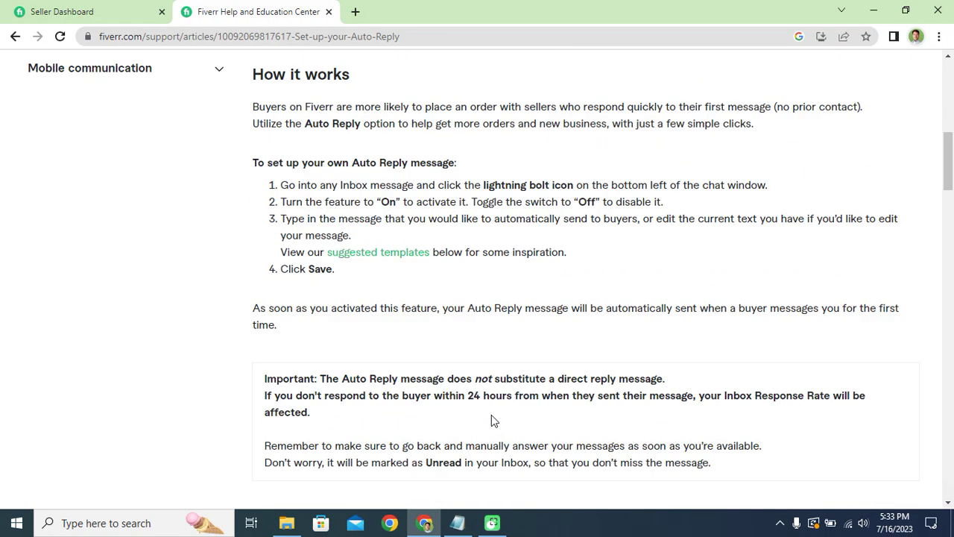
pyautogui.scroll(-2, 491, 416)
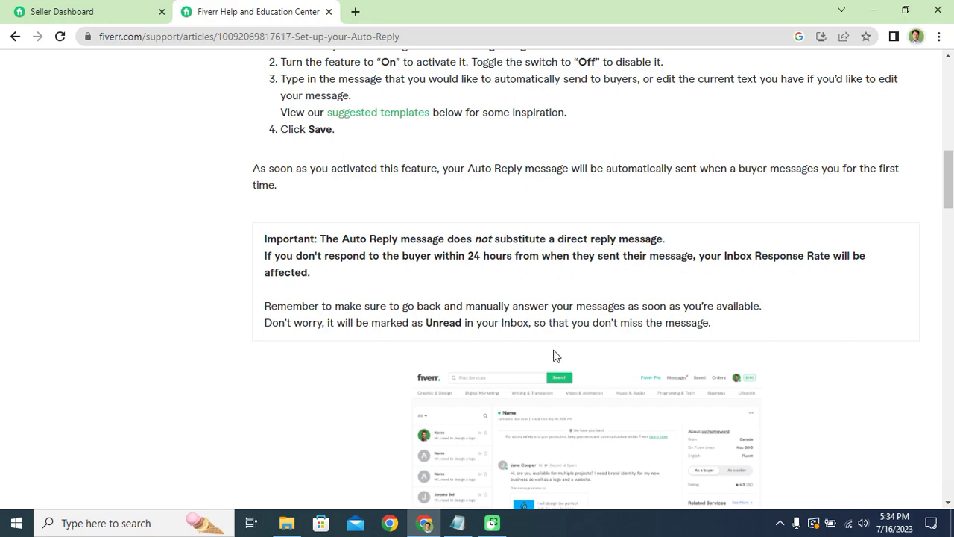
pyautogui.scroll(3, 567, 342)
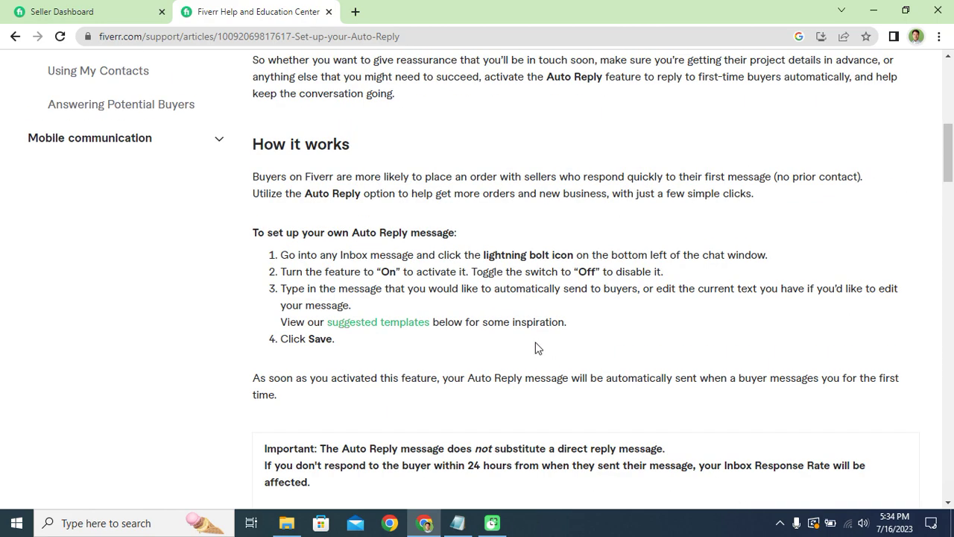
pyautogui.scroll(8, 537, 348)
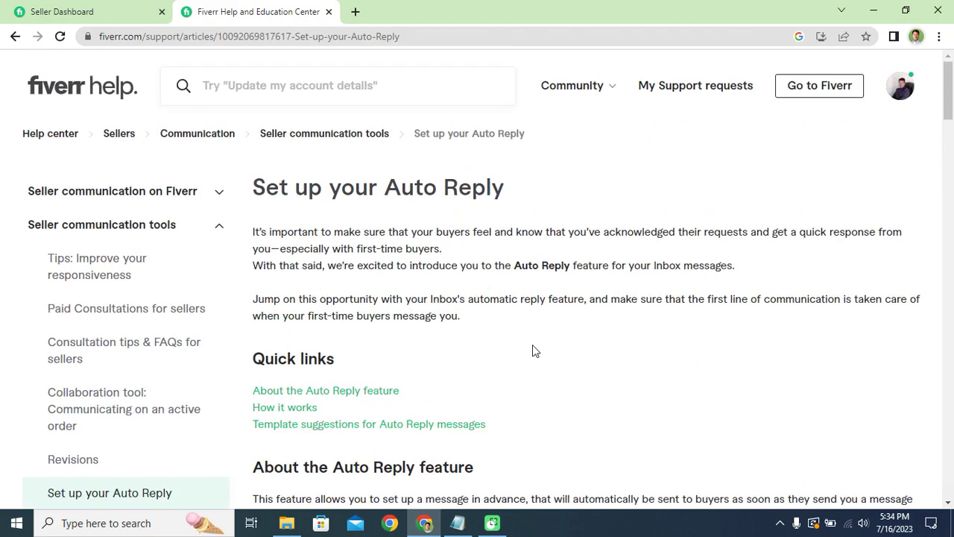
# Switch to the Seller Dashboard and open the existing buyer conversation from its Inbox, showing the latest messages.
pyautogui.click(128, 12)
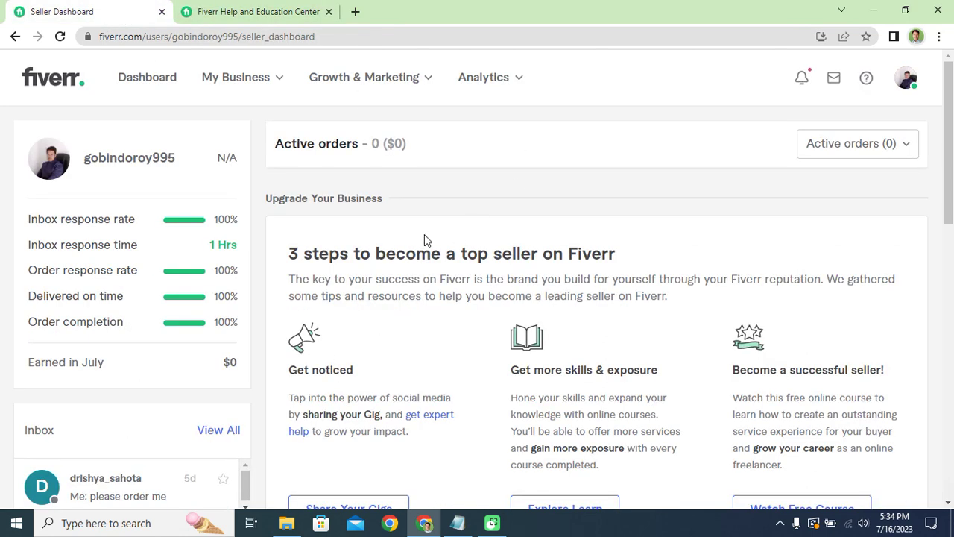
pyautogui.scroll(-2, 369, 233)
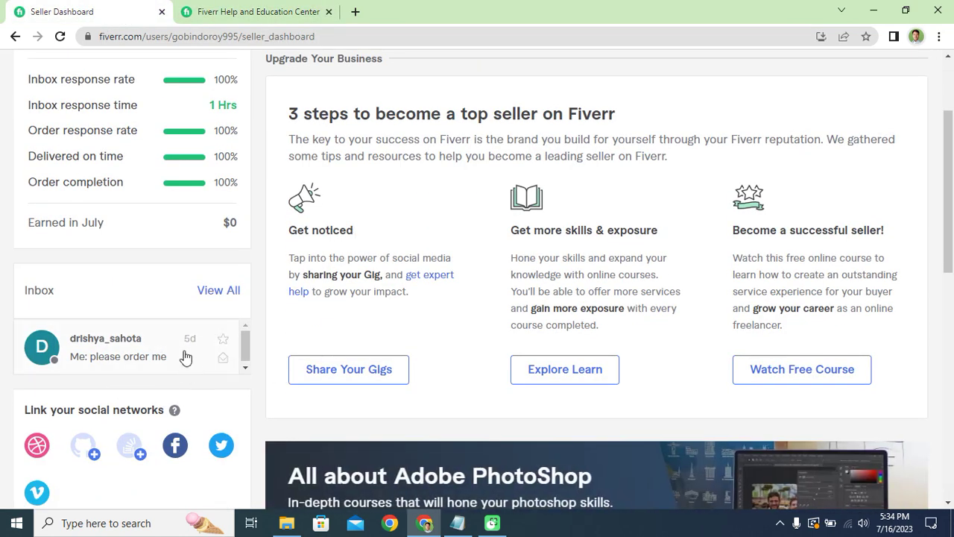
pyautogui.click(124, 355)
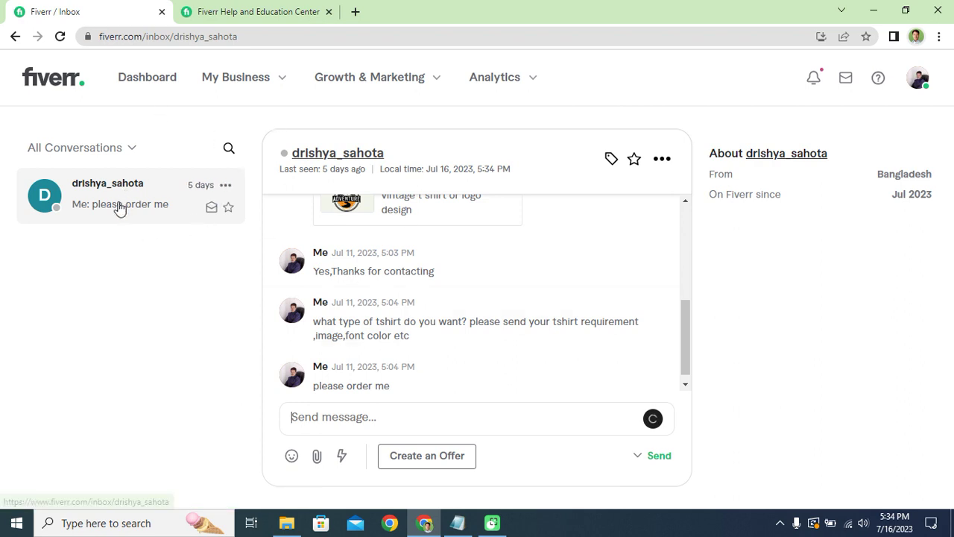
pyautogui.scroll(-1, 486, 374)
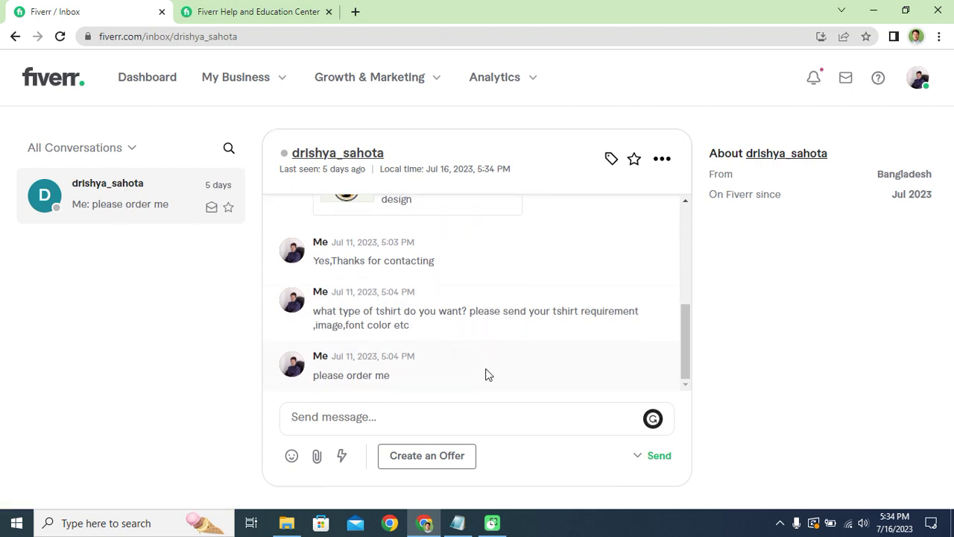
# Open the auto reply setup from the conversation's quick responses and place the cursor in its empty message field.
pyautogui.click(344, 456)
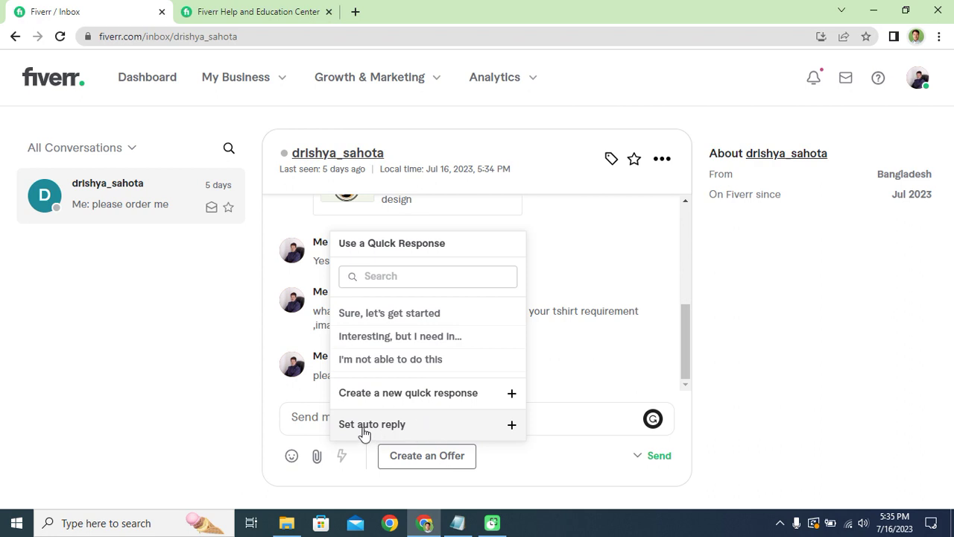
pyautogui.click(509, 426)
pyautogui.click(408, 289)
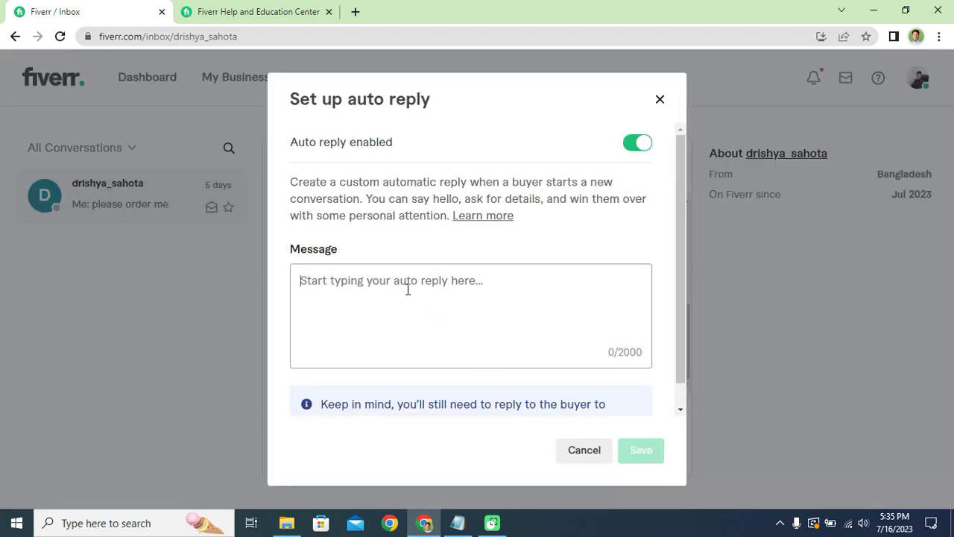
# Review Templates 1 through 4 in the Auto Reply help article for ideas on wording the message.
pyautogui.click(283, 12)
pyautogui.scroll(-10, 434, 470)
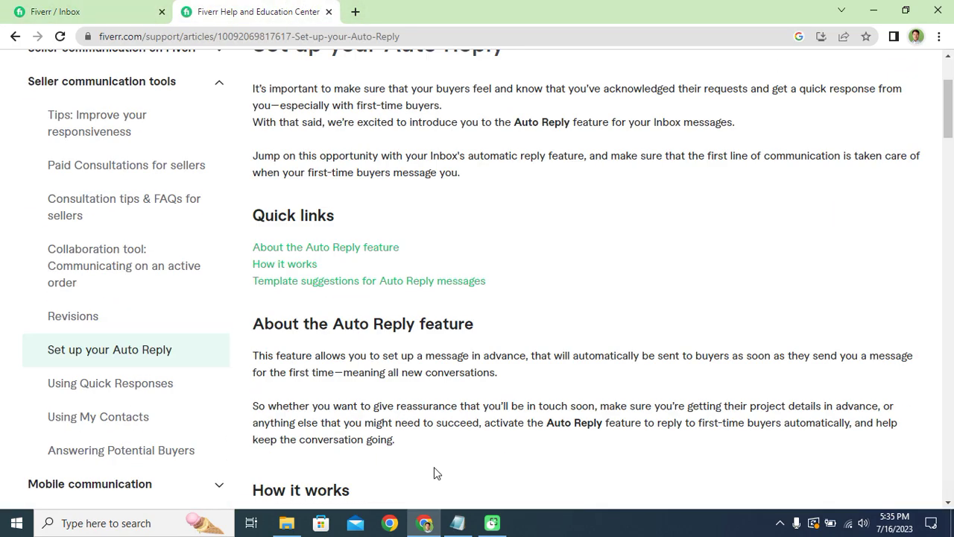
pyautogui.scroll(-10, 345, 371)
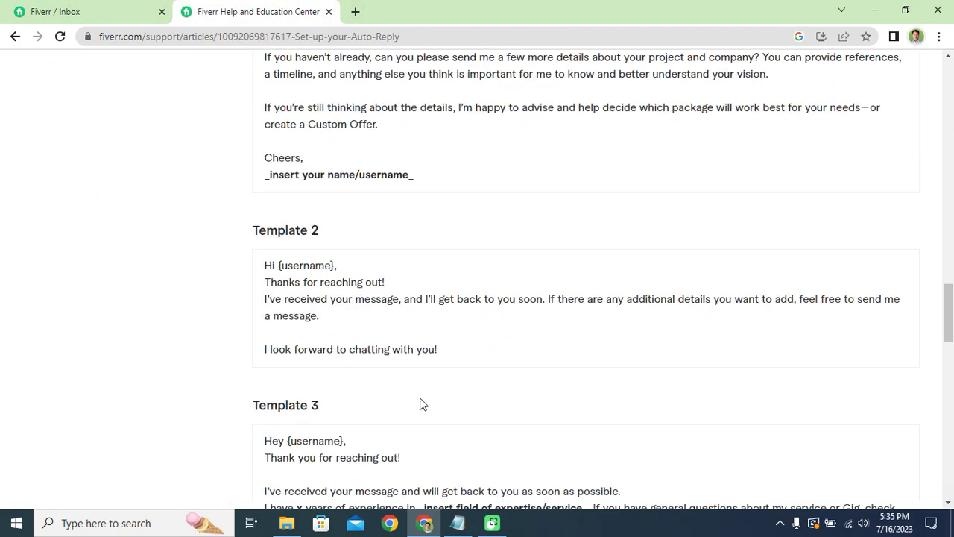
pyautogui.scroll(1, 418, 387)
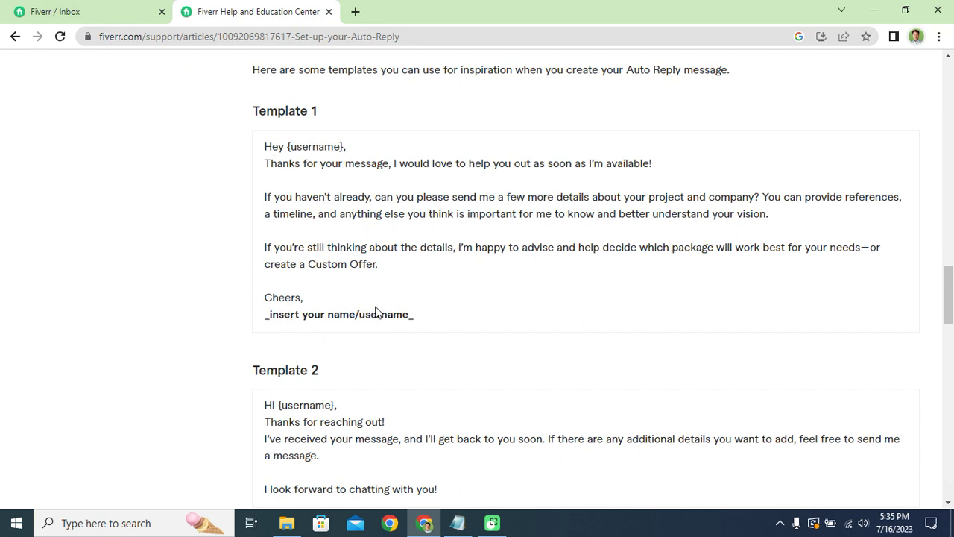
pyautogui.scroll(3, 381, 319)
pyautogui.scroll(-6, 383, 322)
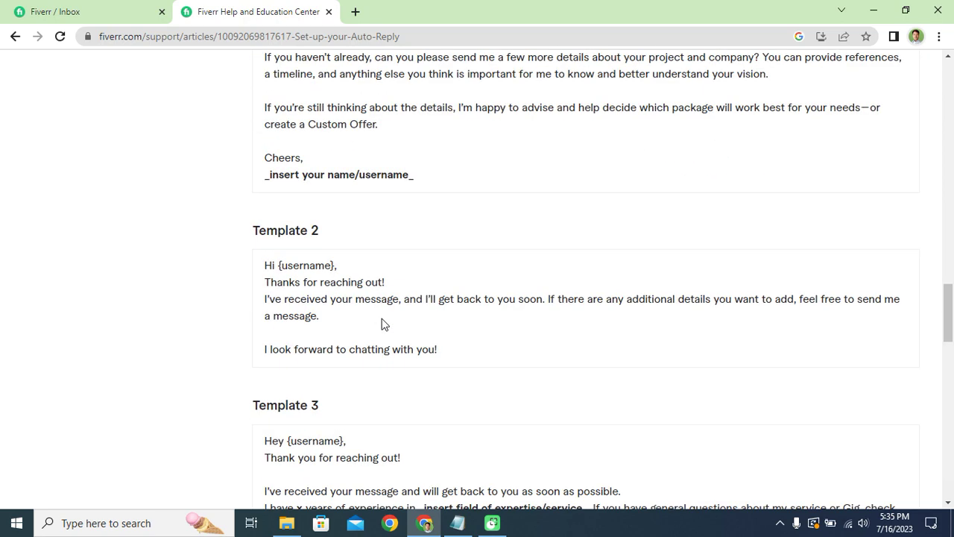
pyautogui.scroll(3, 383, 317)
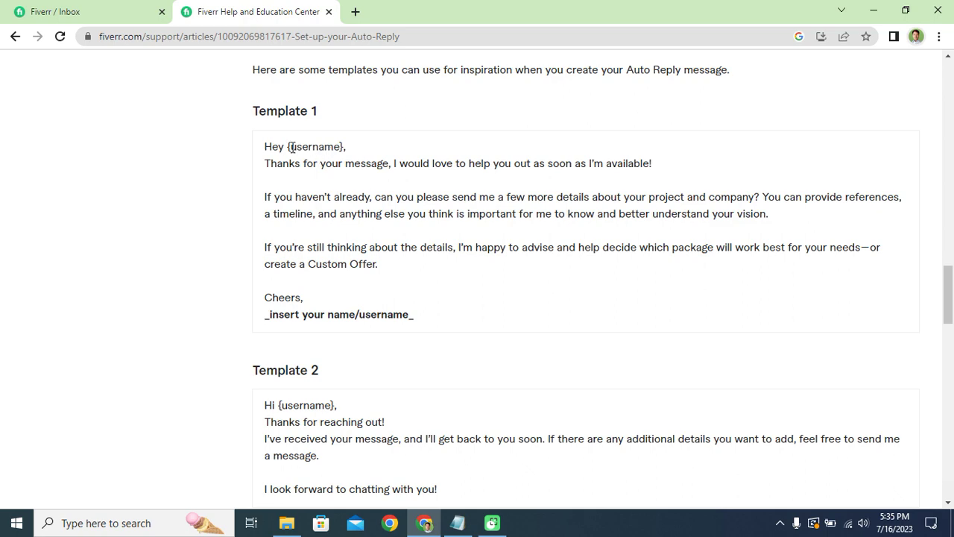
pyautogui.scroll(-6, 368, 338)
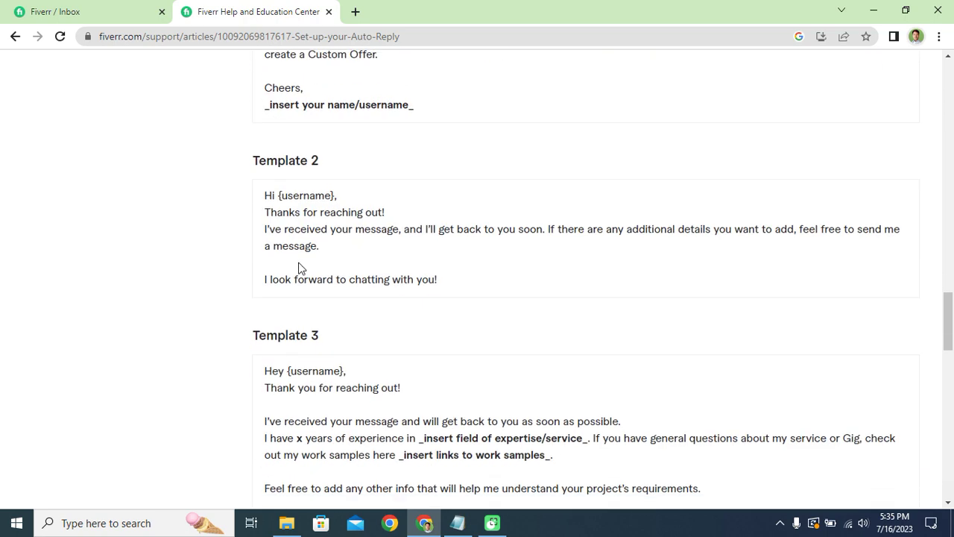
pyautogui.scroll(-1, 420, 316)
pyautogui.scroll(-1, 419, 317)
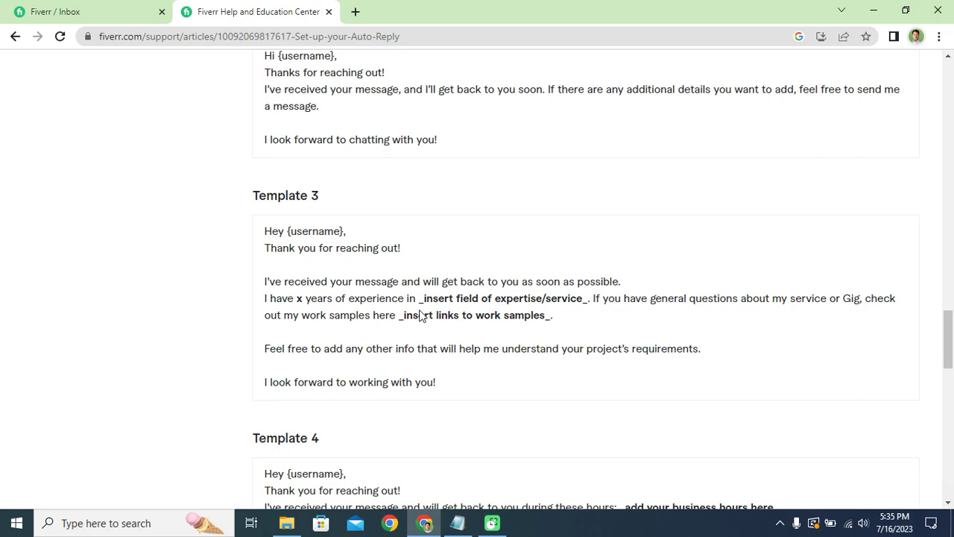
pyautogui.scroll(-10, 420, 316)
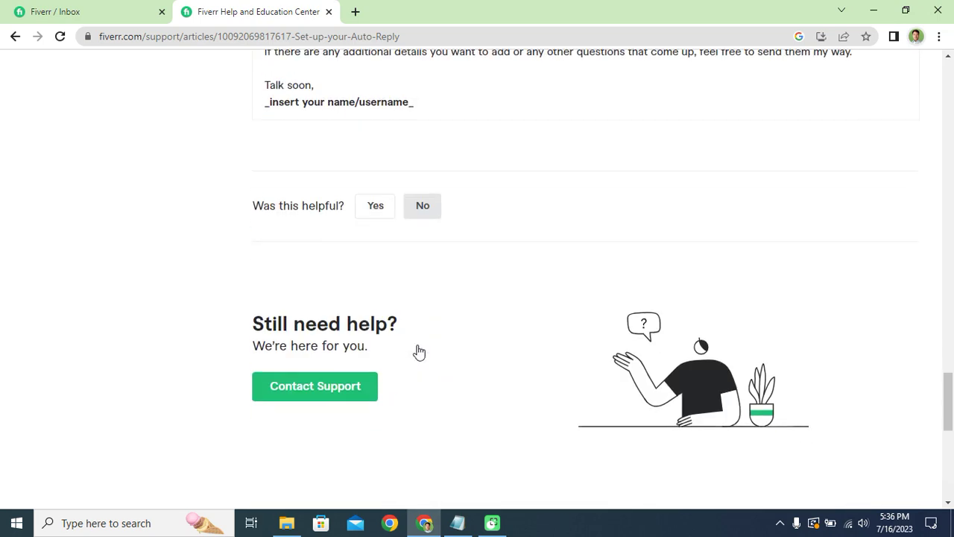
pyautogui.scroll(6, 496, 356)
# Switch to Notepad and copy the first prepared reply, from "Hello" through the signature, without its opening quotation mark.
pyautogui.click(458, 522)
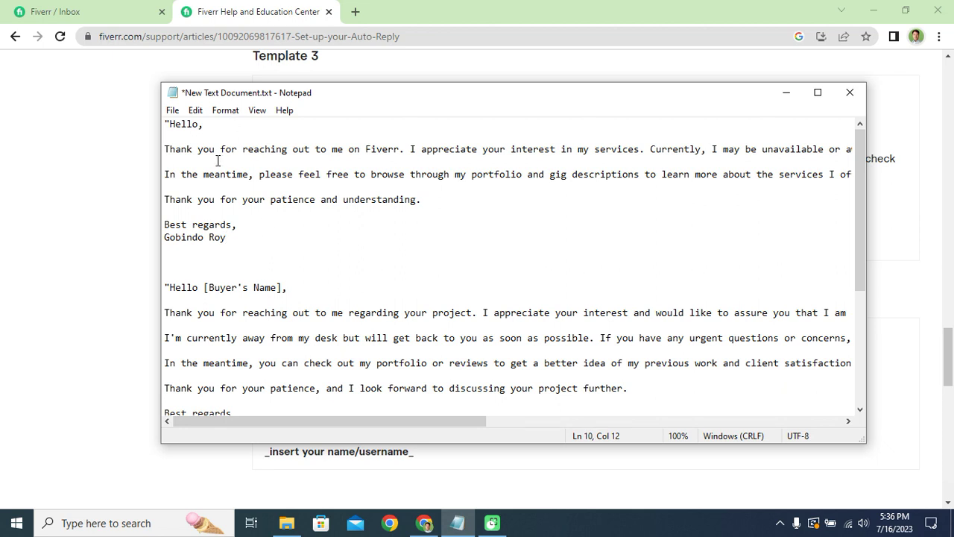
pyautogui.moveTo(166, 124); pyautogui.dragTo(233, 235)
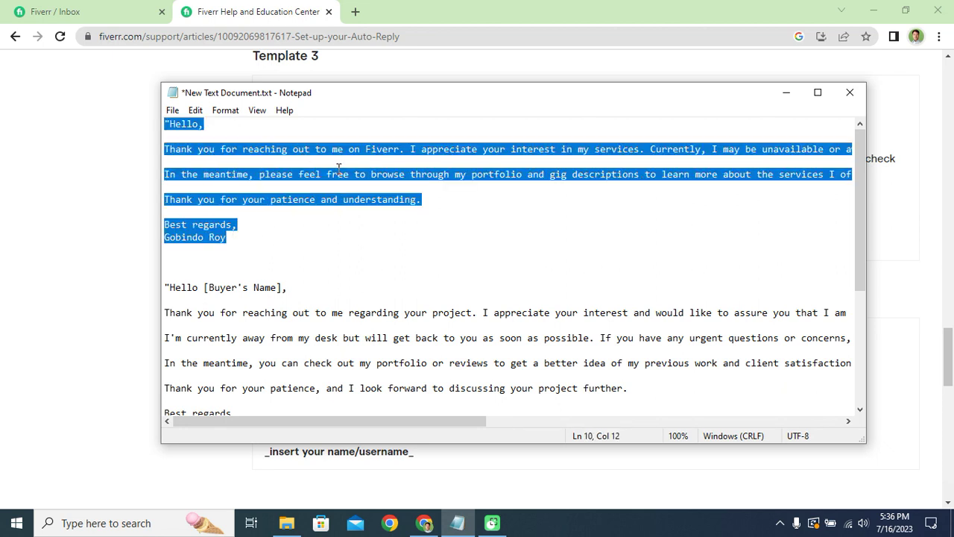
pyautogui.doubleClick(413, 229)
pyautogui.doubleClick(251, 237)
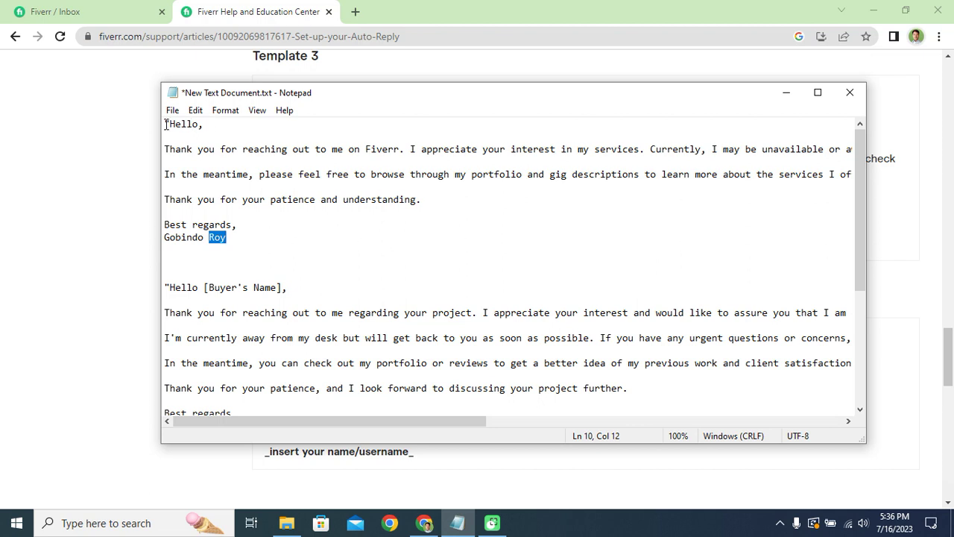
pyautogui.moveTo(168, 124); pyautogui.dragTo(221, 225)
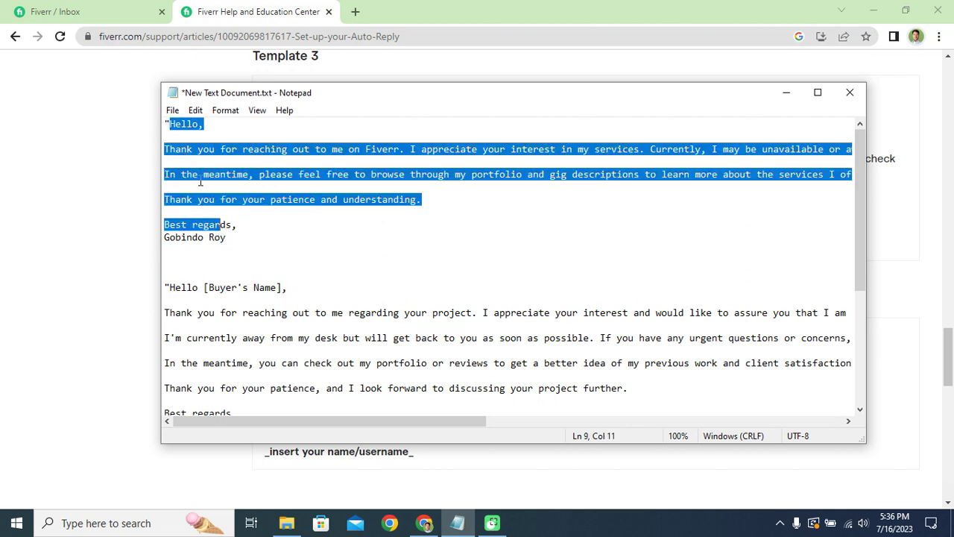
pyautogui.click(166, 126)
pyautogui.moveTo(171, 124); pyautogui.dragTo(232, 236)
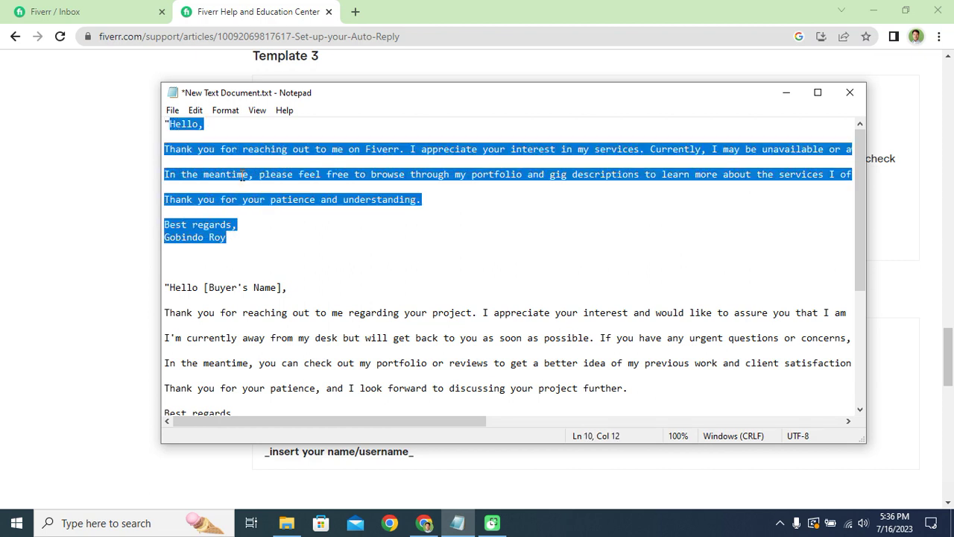
pyautogui.rightClick(242, 175)
pyautogui.click(276, 221)
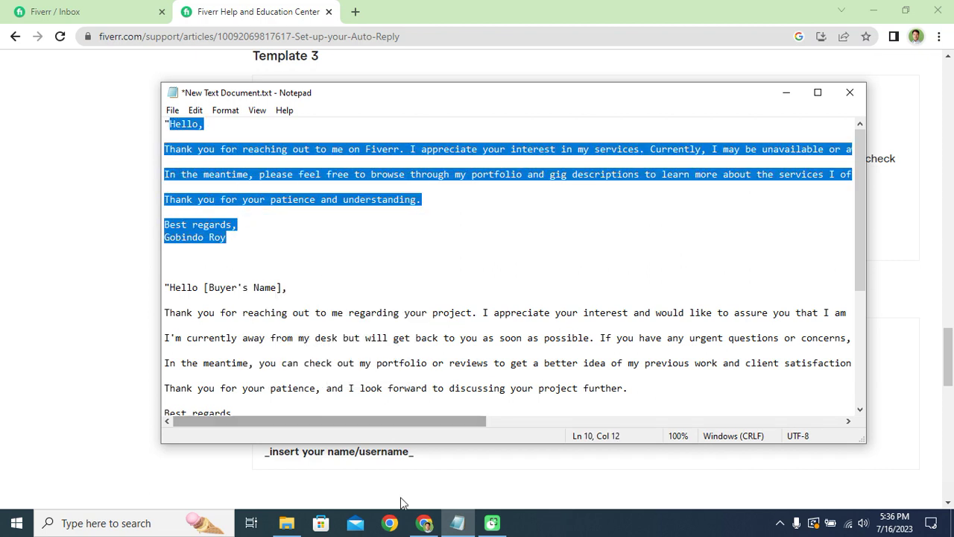
# Return to the Fiverr inbox in Chrome and paste the copied reply into the auto reply message field.
pyautogui.click(424, 522)
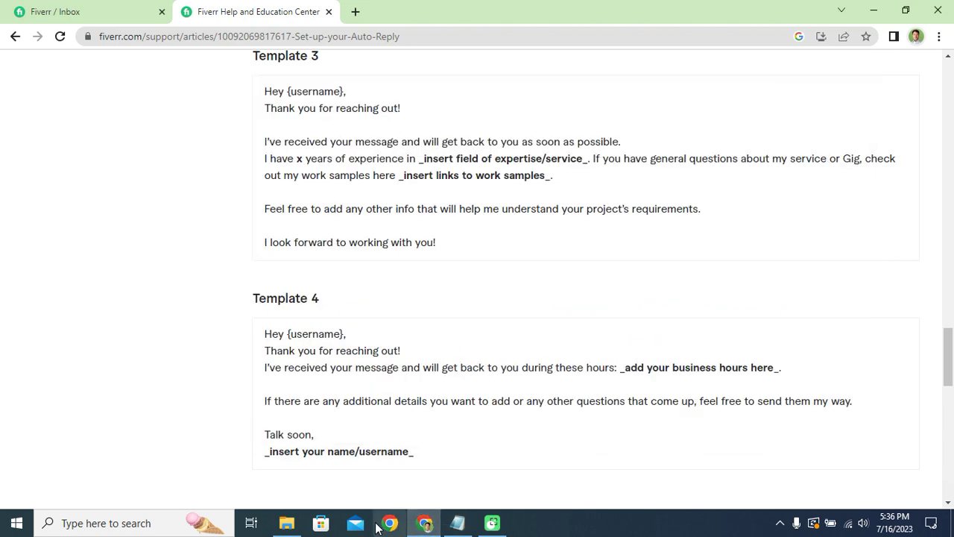
pyautogui.click(384, 524)
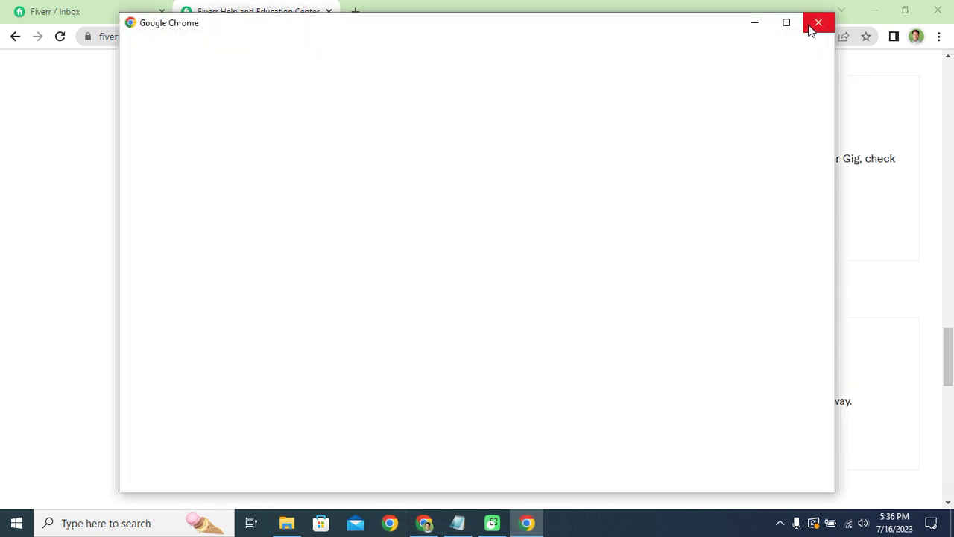
pyautogui.click(817, 23)
pyautogui.click(112, 11)
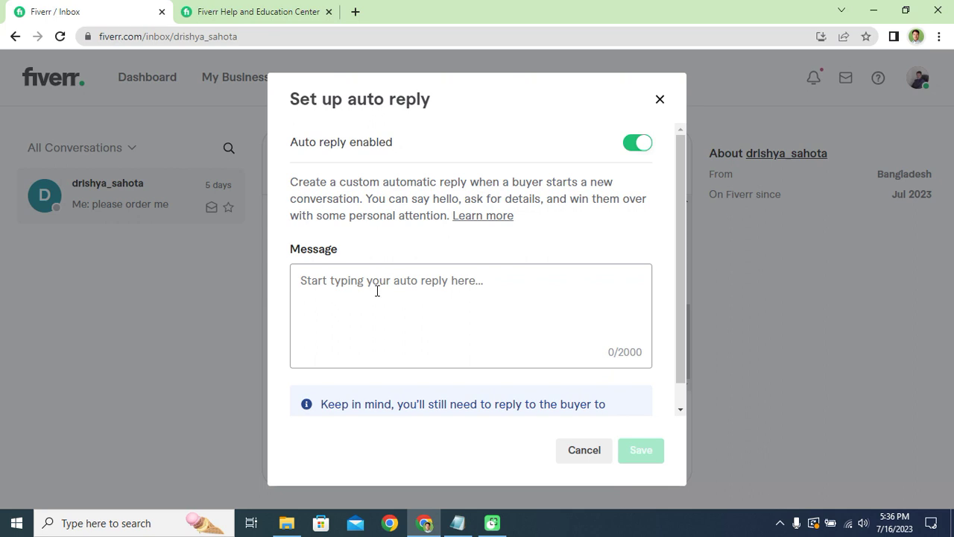
pyautogui.click(377, 290)
pyautogui.hotkey('ctrl', 'v')
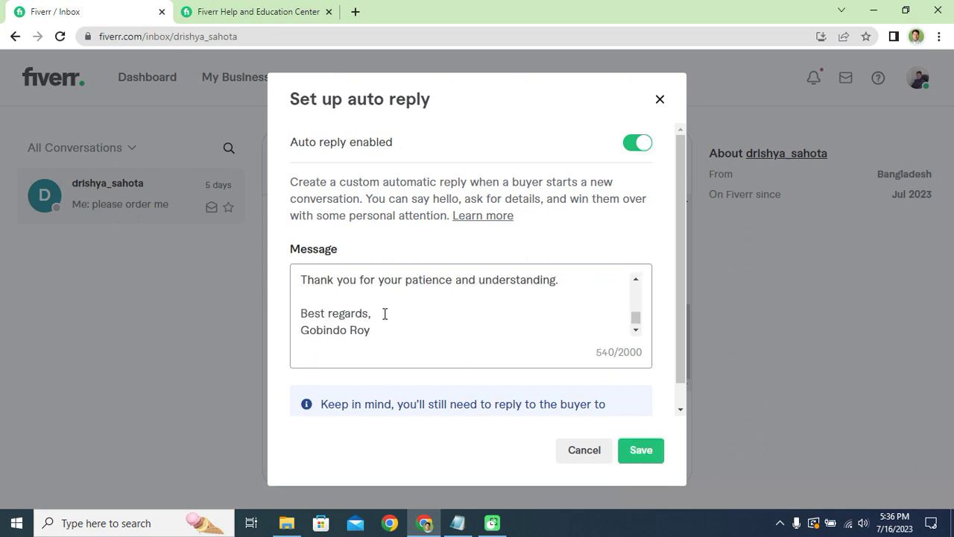
# Check the pasted auto reply from greeting to signature, save it with auto reply enabled, and dismiss the confirmation.
pyautogui.scroll(5, 384, 313)
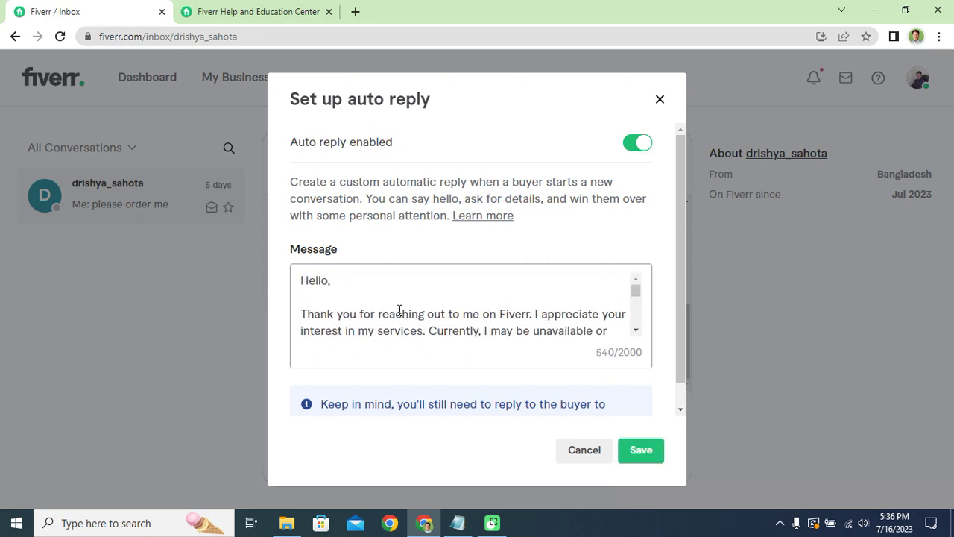
pyautogui.scroll(-5, 432, 304)
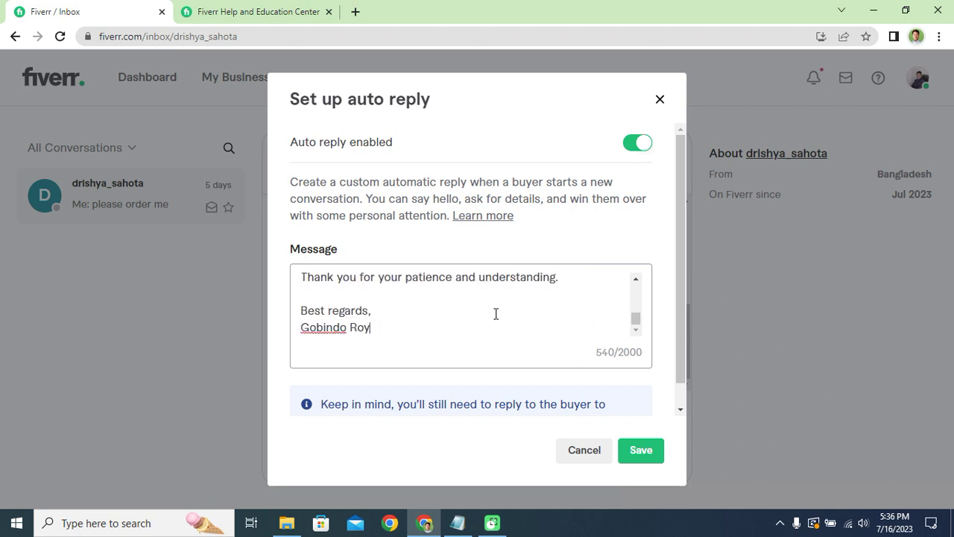
pyautogui.scroll(-1, 505, 316)
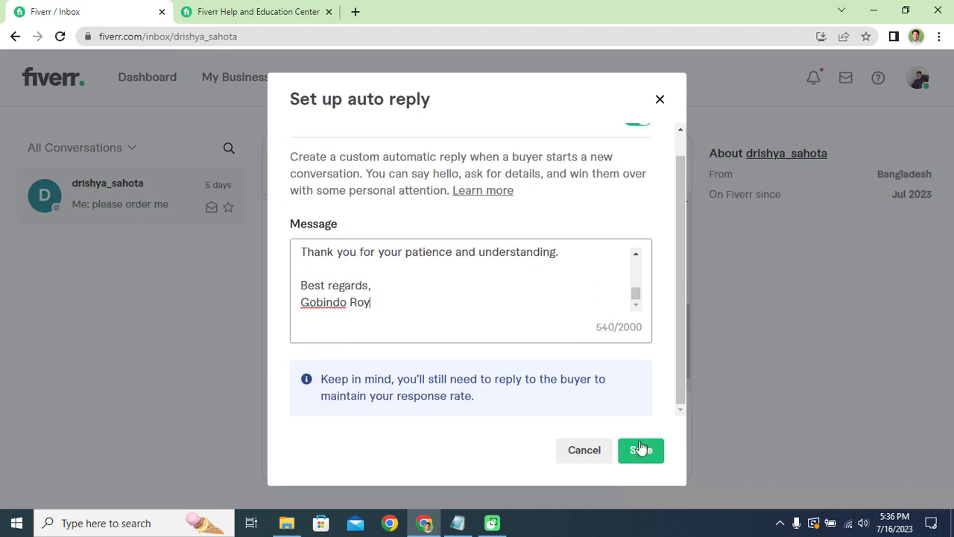
pyautogui.click(639, 451)
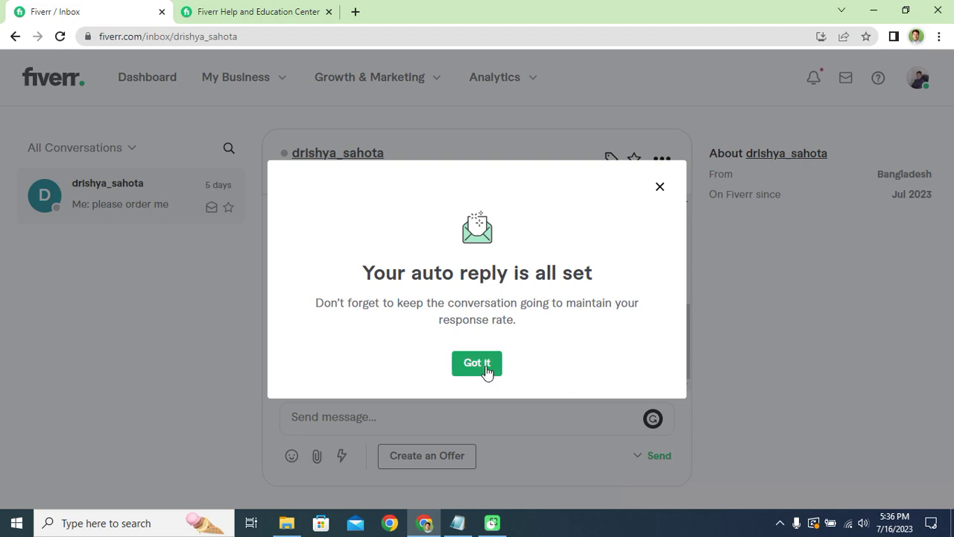
pyautogui.click(481, 365)
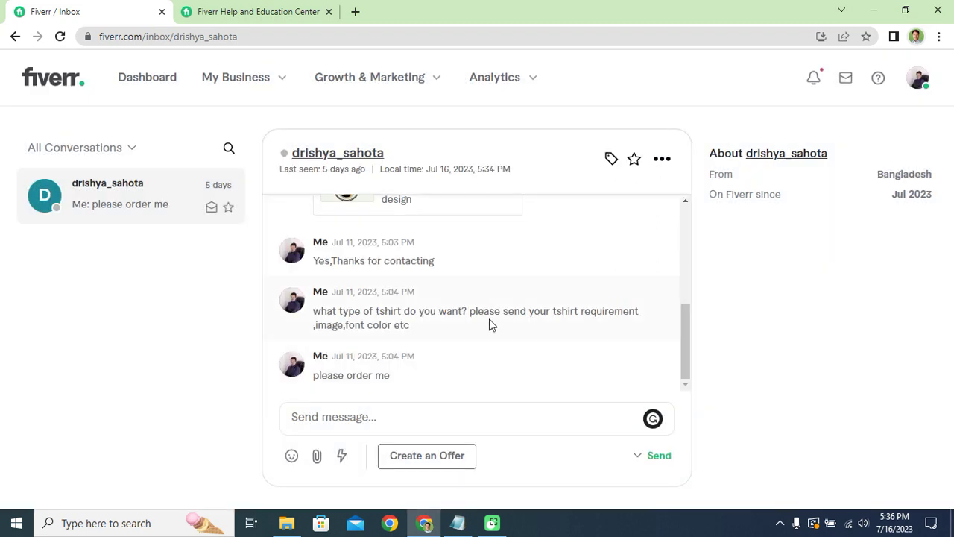
pyautogui.scroll(5, 486, 333)
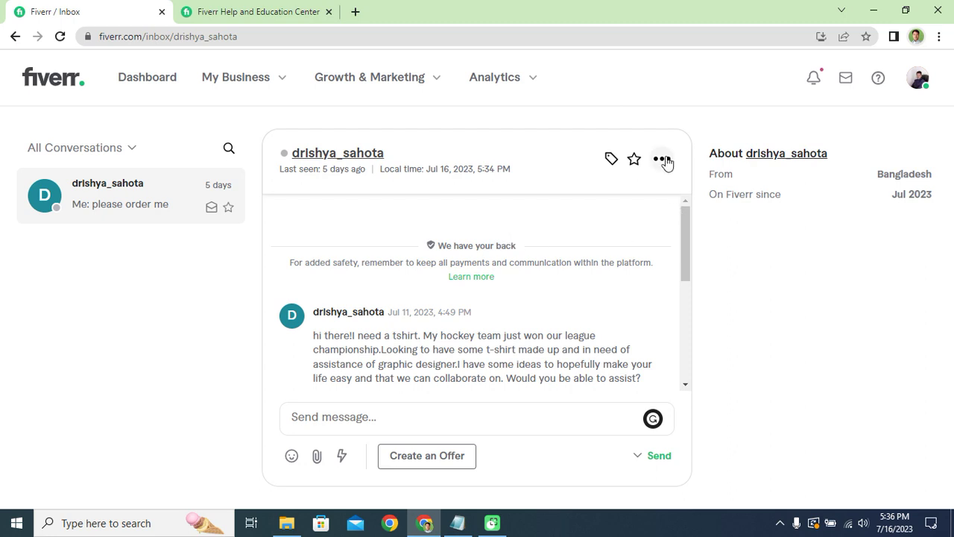
pyautogui.click(664, 159)
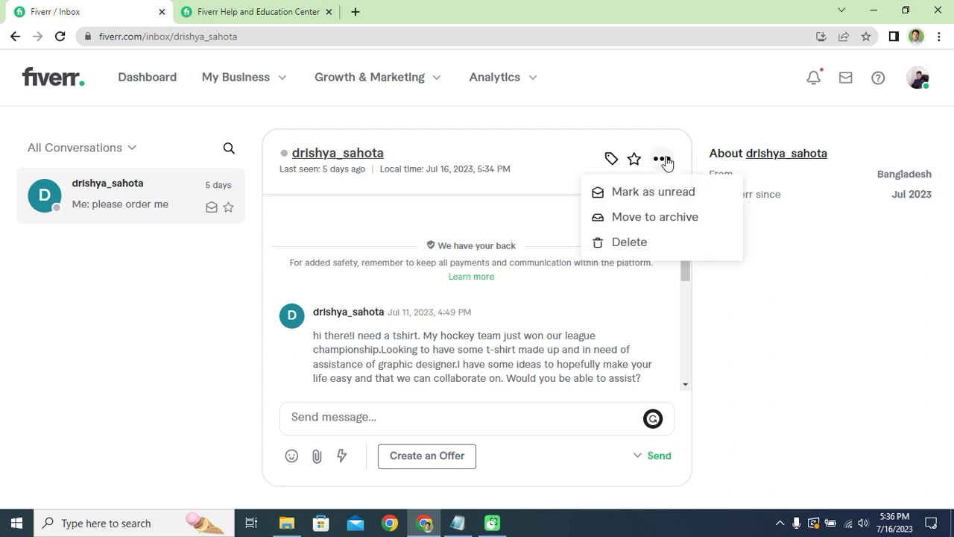
pyautogui.click(738, 328)
# Go back to the Seller Dashboard and reopen the buyer conversation from its Inbox.
pyautogui.click(167, 85)
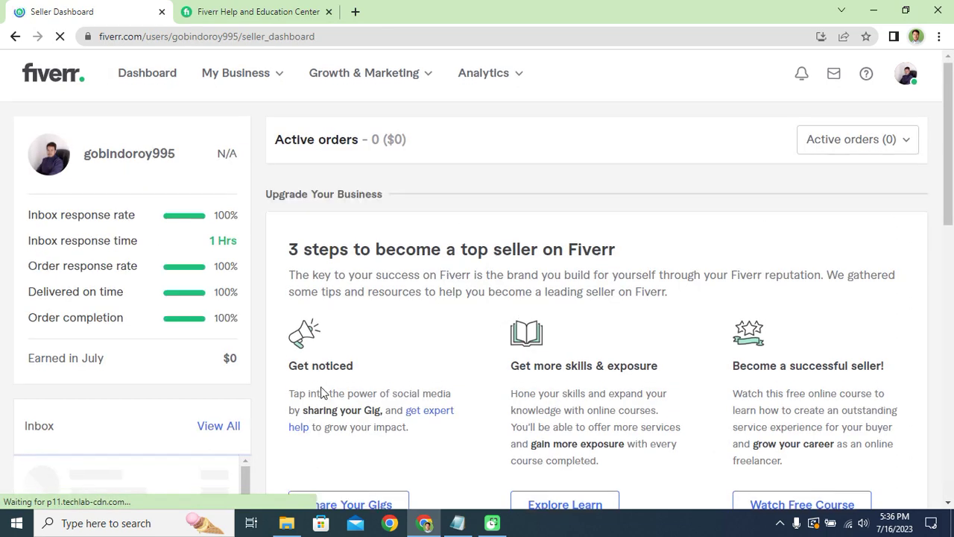
pyautogui.scroll(-3, 152, 304)
pyautogui.click(149, 275)
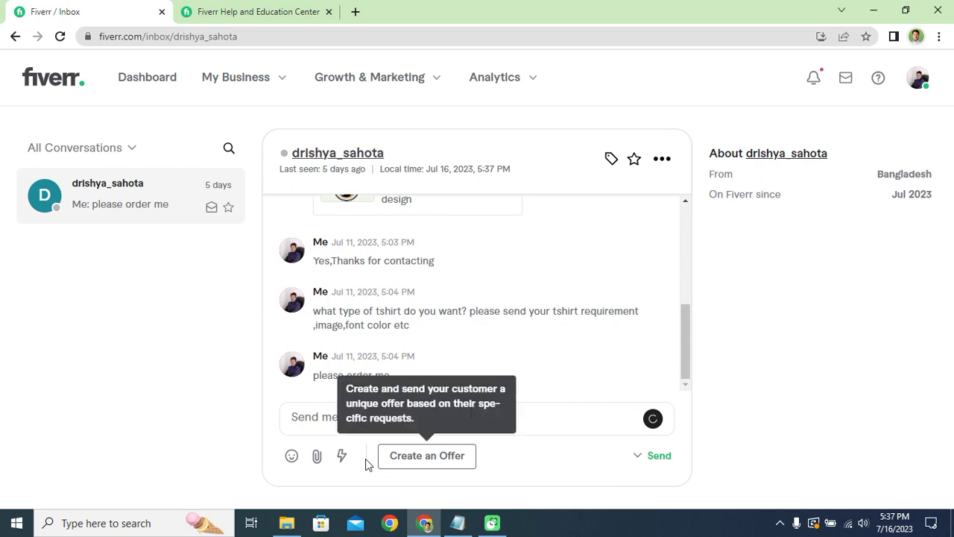
# View the conversation's quick response options and the blank form for creating a new quick response, closing both without saving.
pyautogui.click(341, 457)
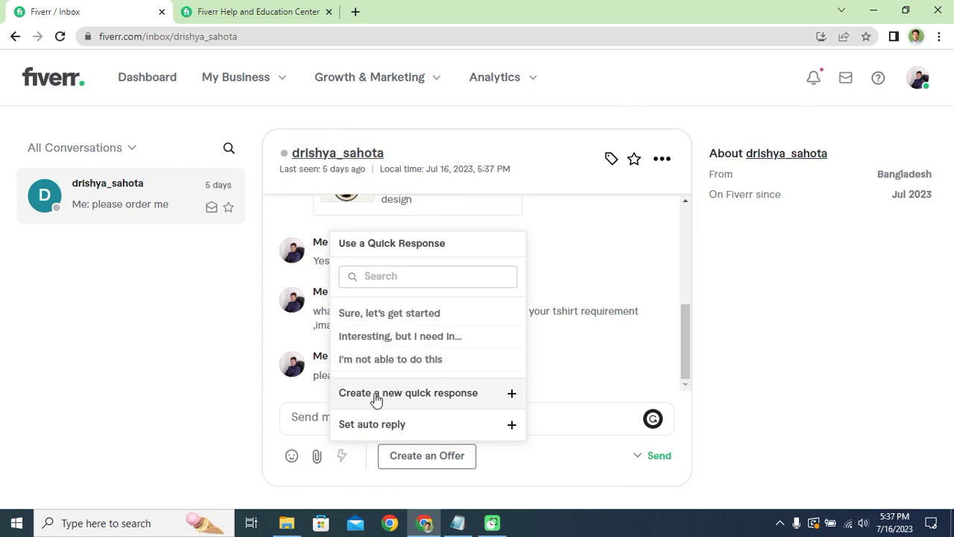
pyautogui.click(511, 398)
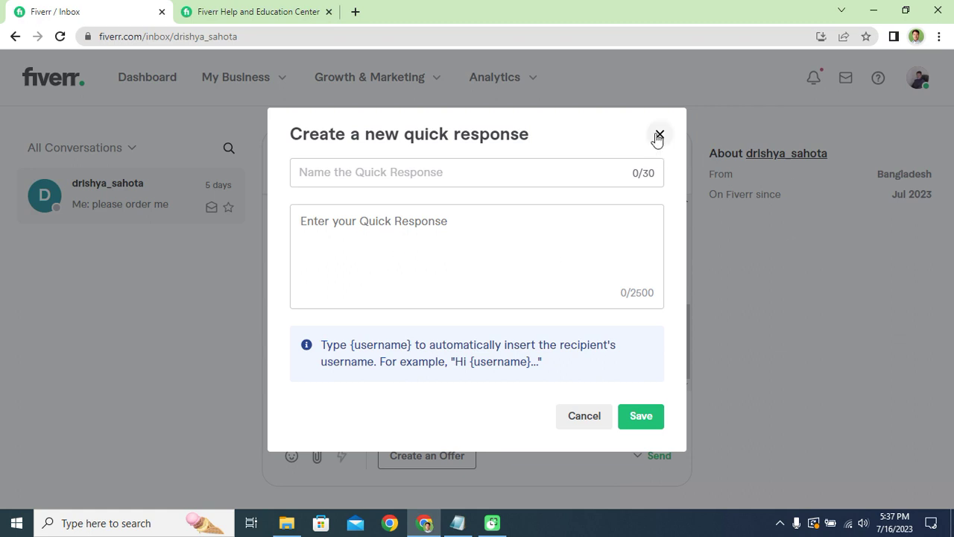
pyautogui.click(660, 133)
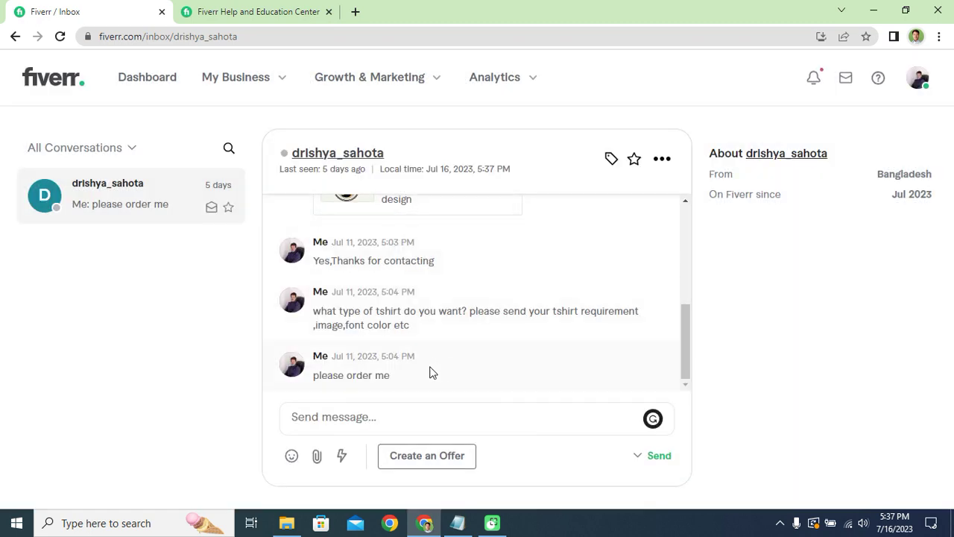
pyautogui.click(343, 459)
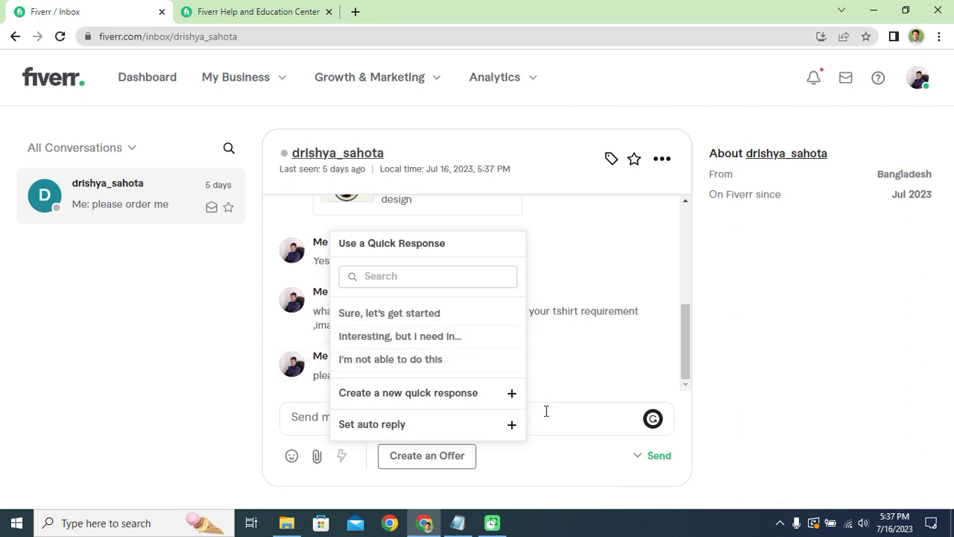
pyautogui.doubleClick(749, 381)
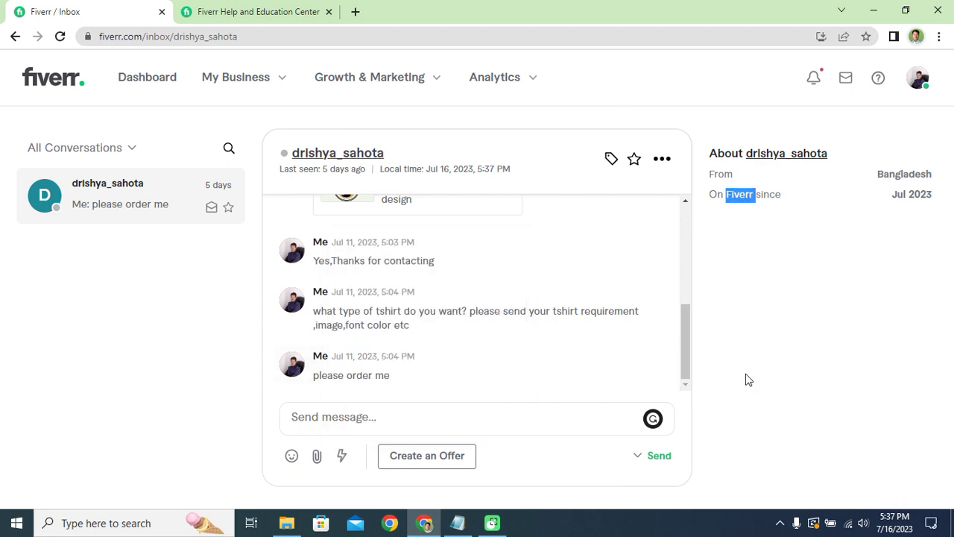
pyautogui.scroll(6, 444, 390)
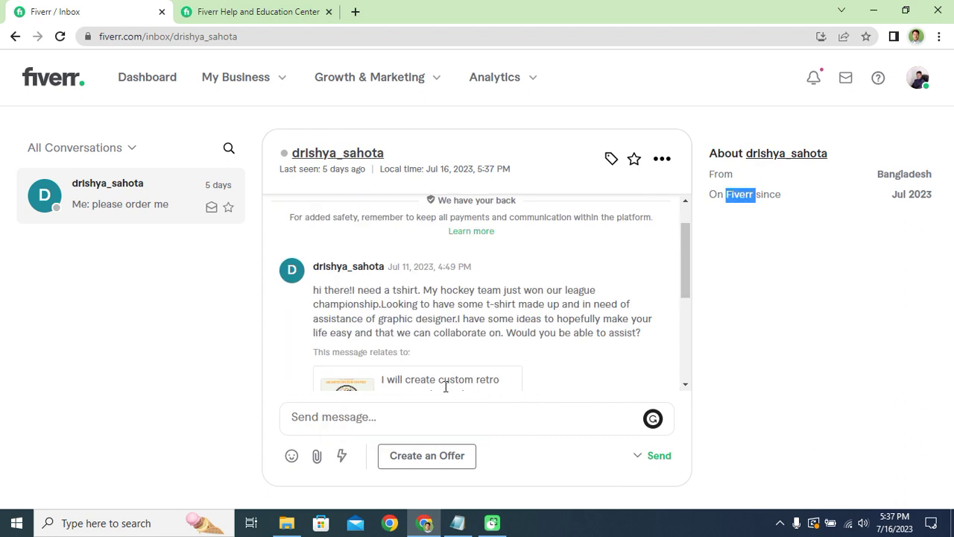
pyautogui.scroll(-1, 532, 369)
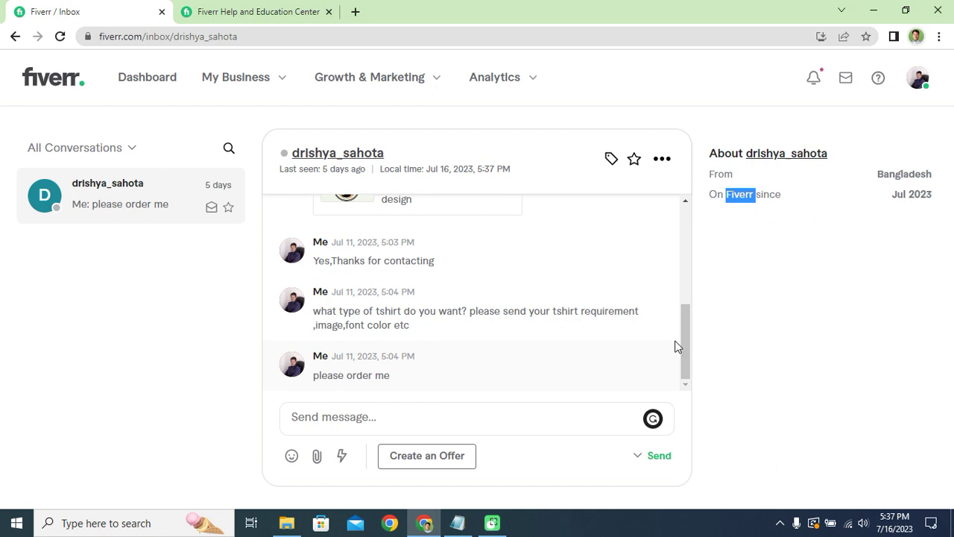
pyautogui.click(779, 268)
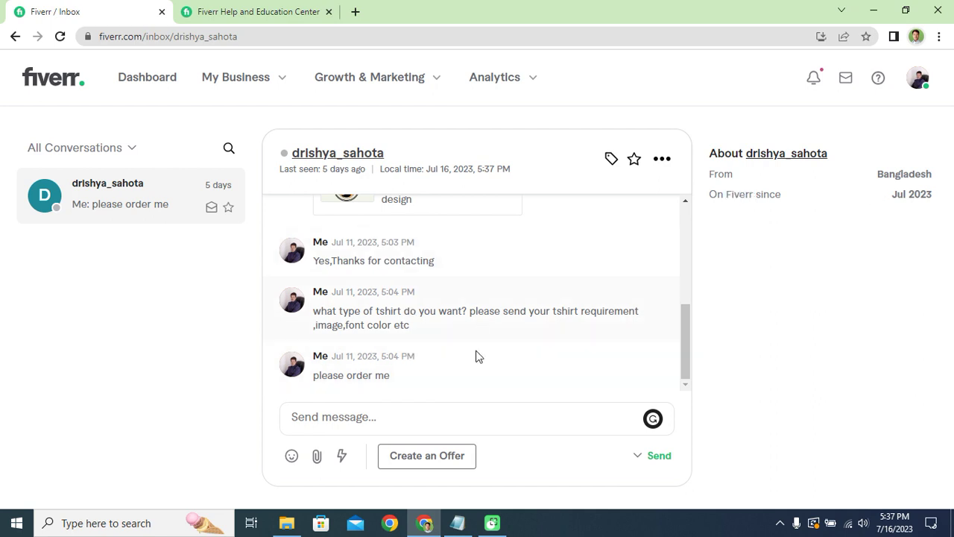